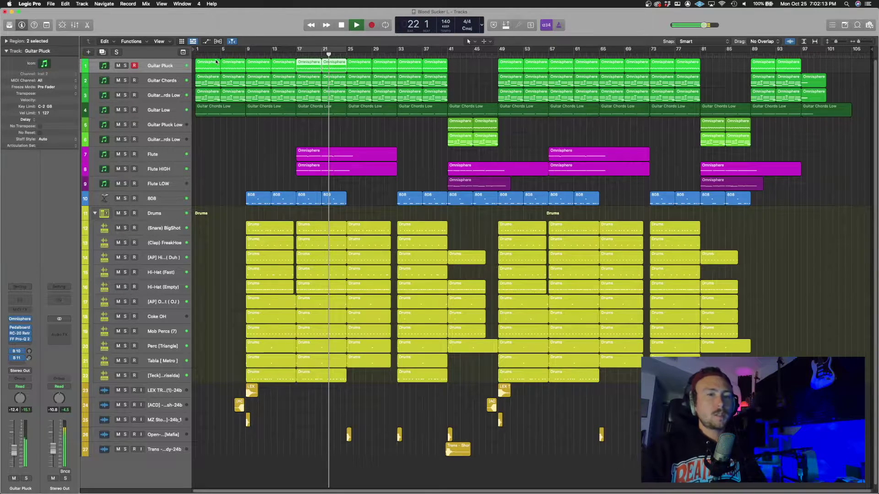
Stop playback, set the cycle range to the two selected Guitar Pluck regions at bars 17 to 25, and open them in the Piano Roll
key("space")
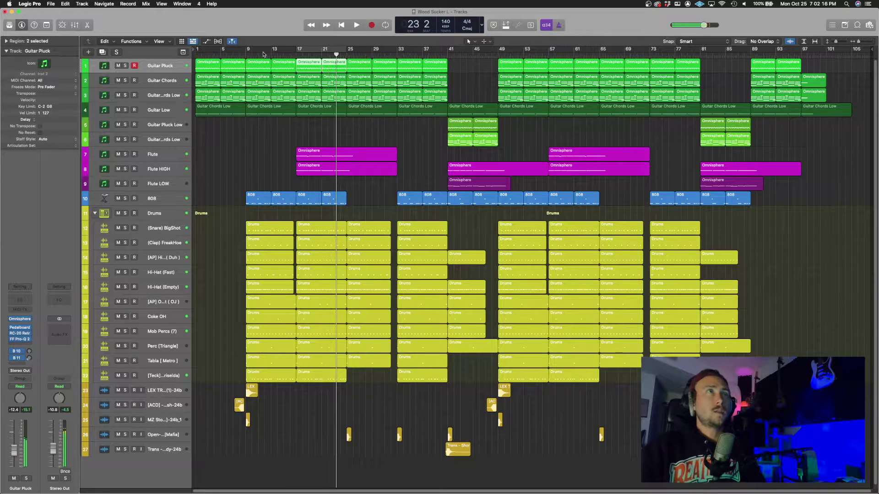
left_click(246, 55)
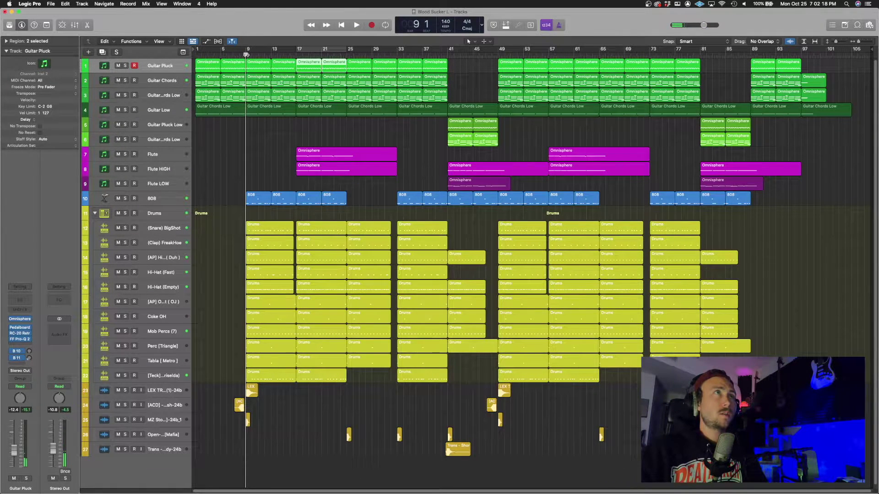
key("super+u")
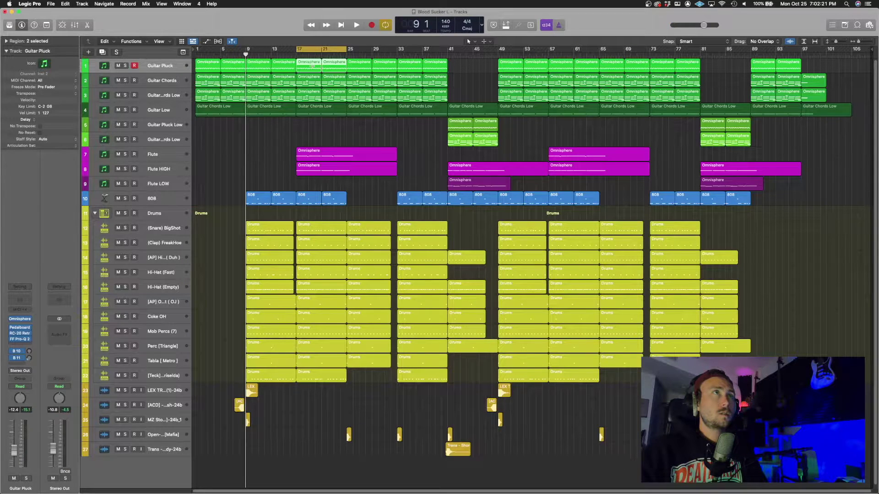
left_click_drag(313, 66, 320, 63)
key("p")
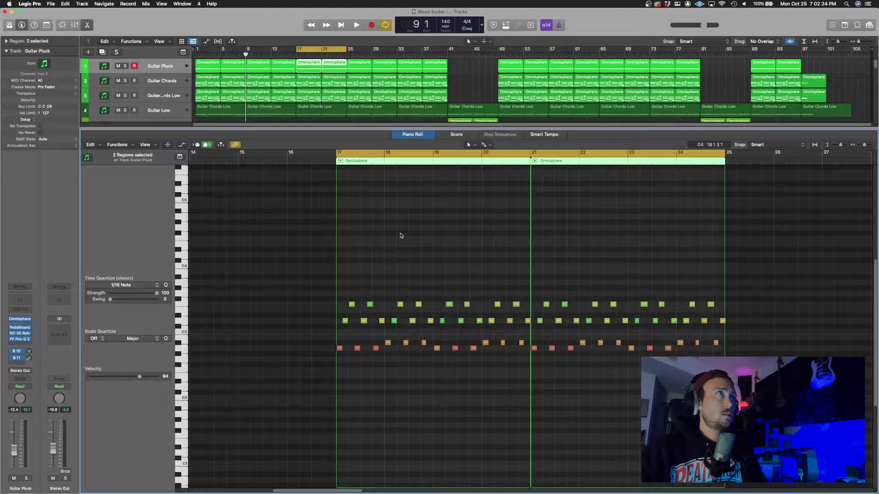
Examine the Guitar Pluck track's Omnisphere patch, move its window aside, and play the loop with the track soloed
mouse_move(26, 321)
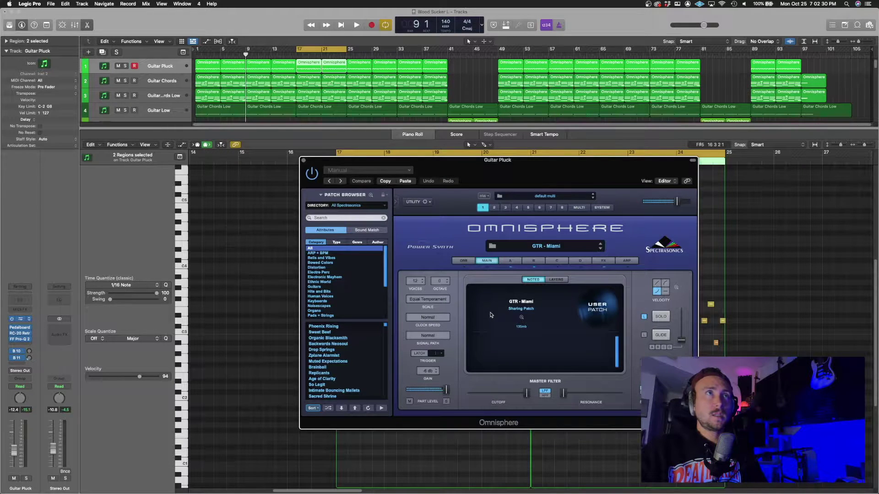
left_click_drag(463, 173, 605, 419)
key("space")
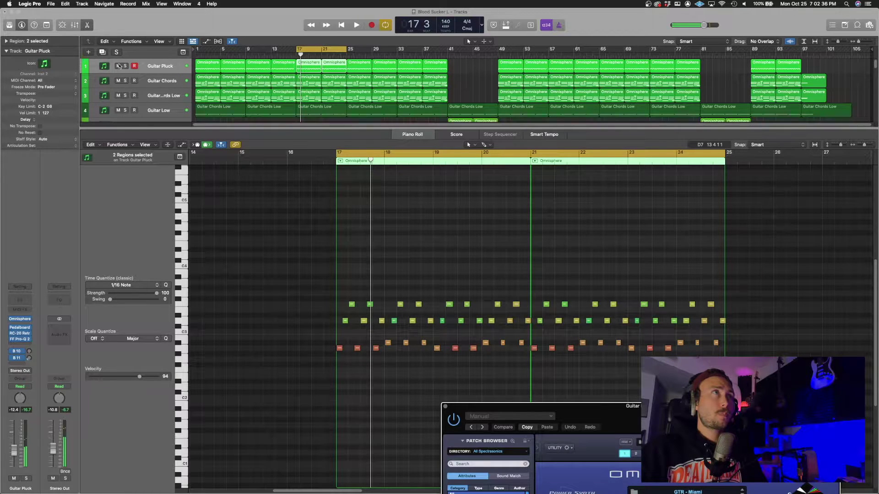
left_click(125, 66)
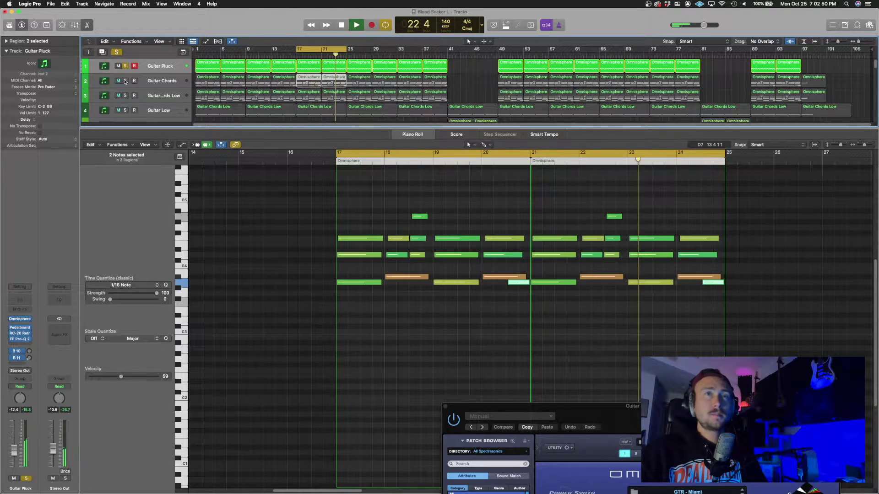
Add Guitar Chords, Guitar Chords Low and the [Teck] percussion track to the soloed tracks while auditioning the loop
left_click(125, 81)
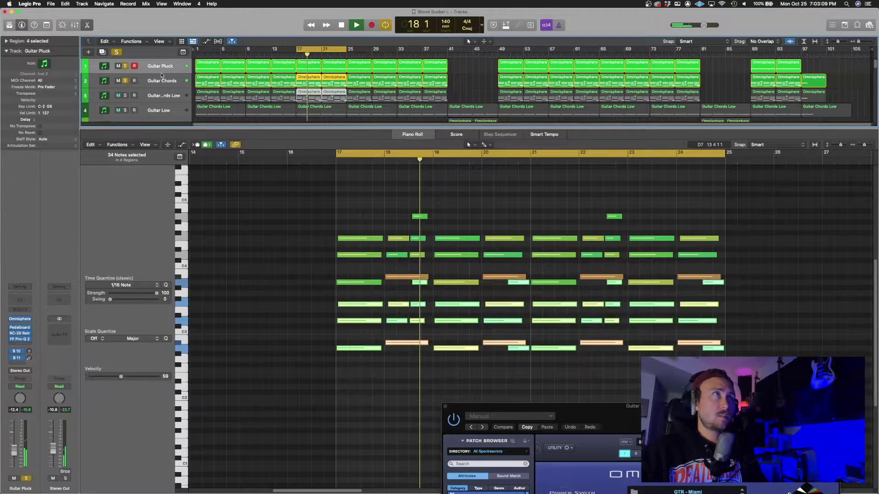
left_click(125, 96)
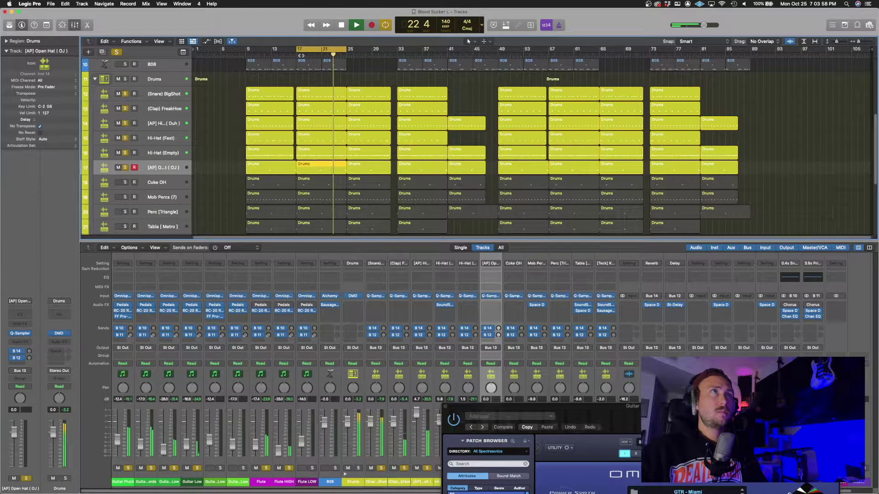
key("space")
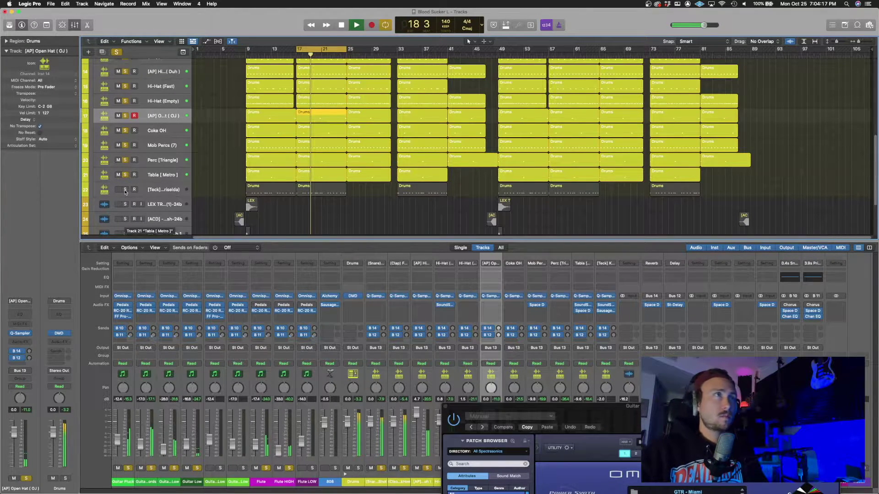
left_click(125, 190)
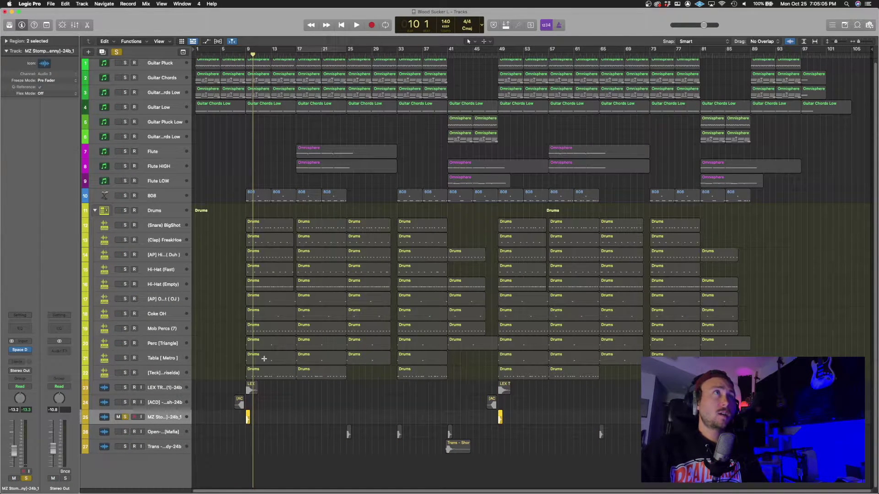
Clear the track solos and play the full arrangement from bar 8
left_click(241, 54)
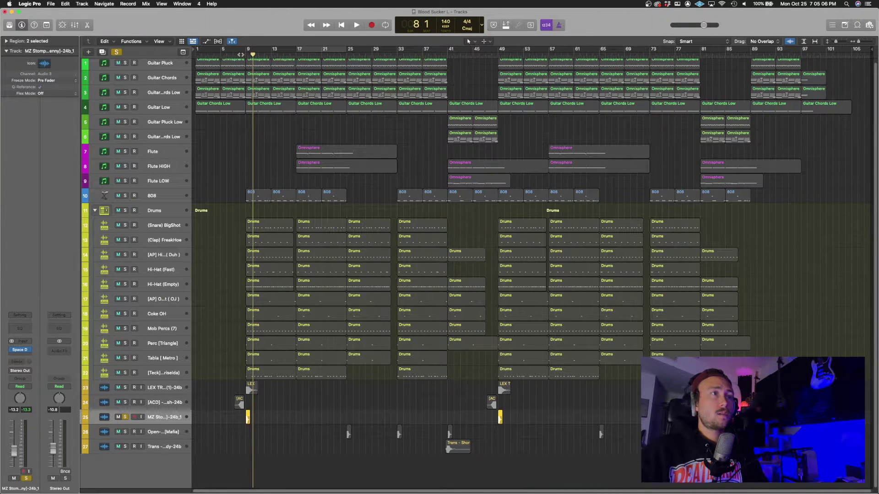
left_click(238, 54)
key("s")
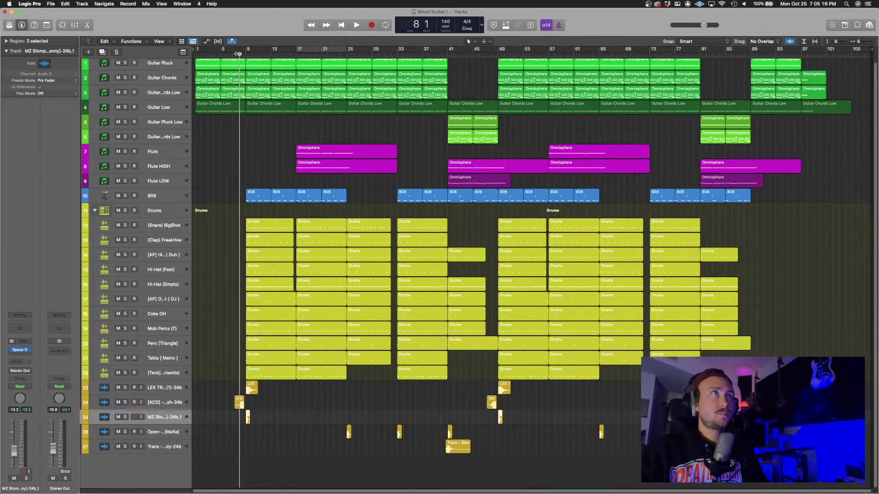
key("space")
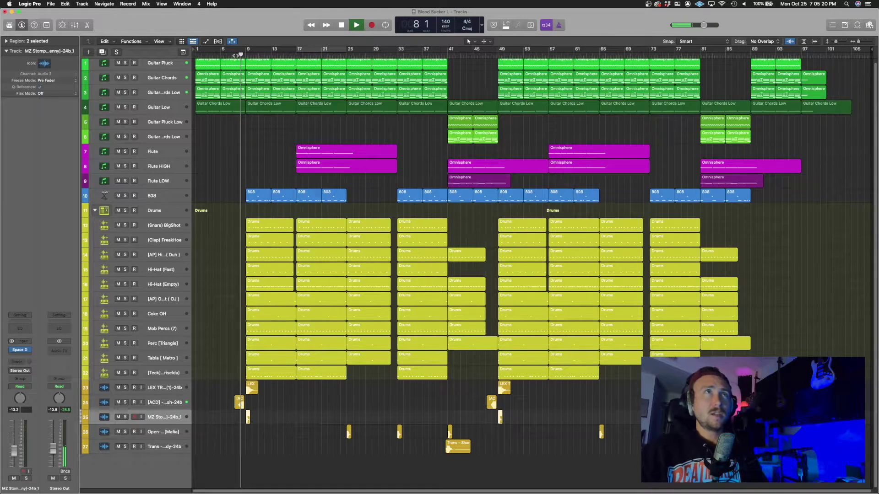
Select the Flute HIGH region at bar 41 and play the transition from just before bar 40 into bar 50
left_click_drag(442, 54, 428, 55)
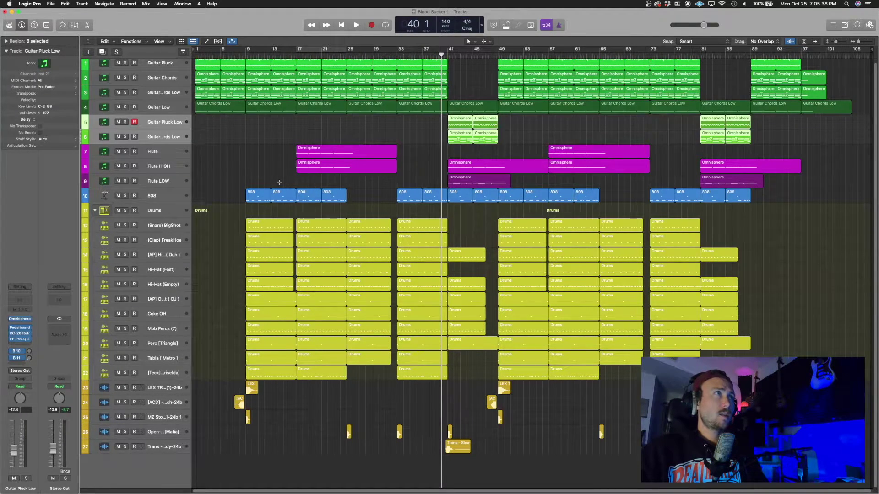
left_click(169, 154)
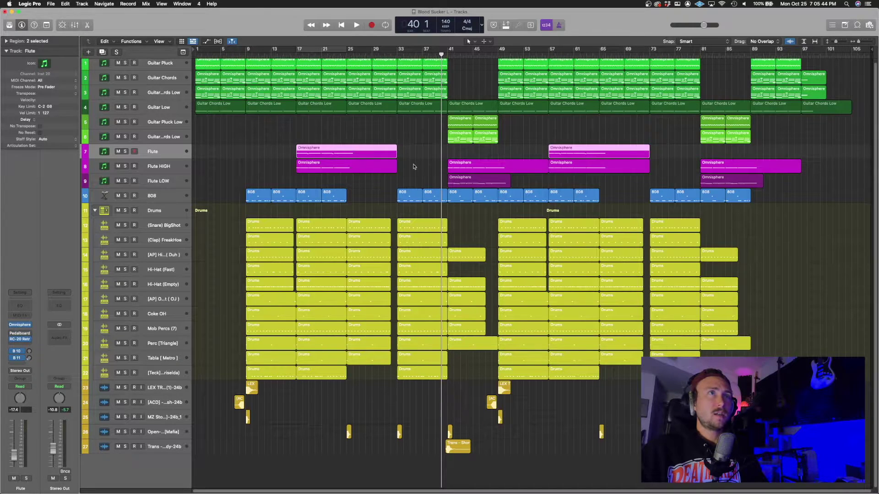
left_click(478, 179)
left_click(477, 167)
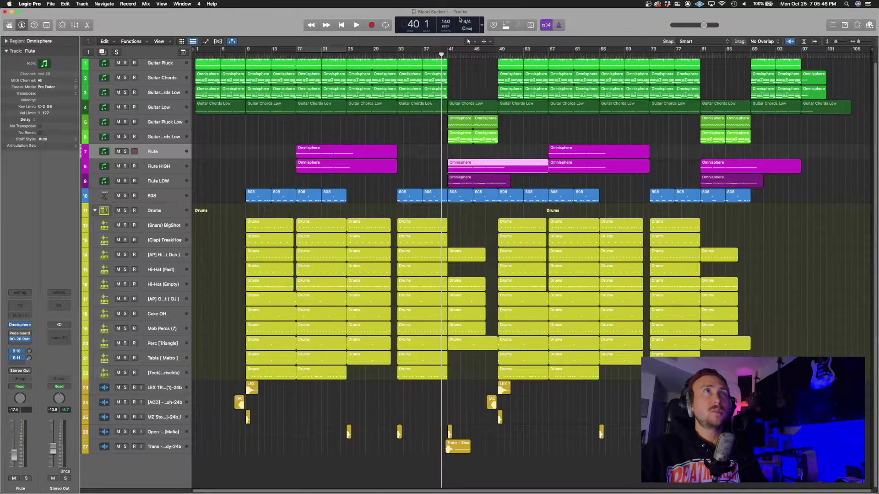
left_click(435, 54)
key("space")
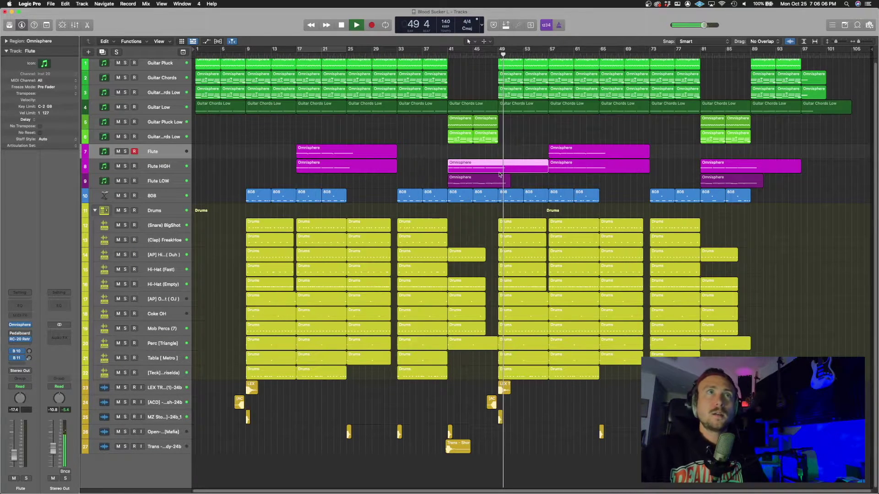
key("space")
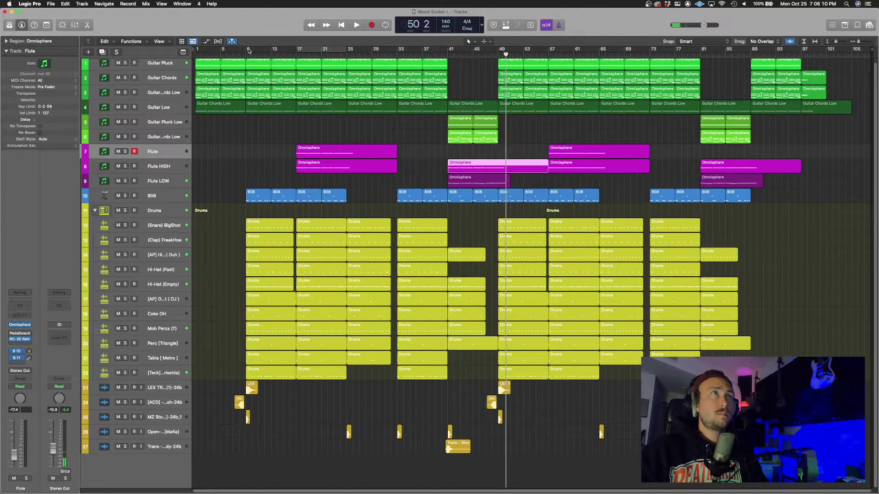
Set the cycle range to bars 9 to 25, shift it to bars 41 to 49, and extend it back to bar 9
left_click_drag(246, 51, 345, 54)
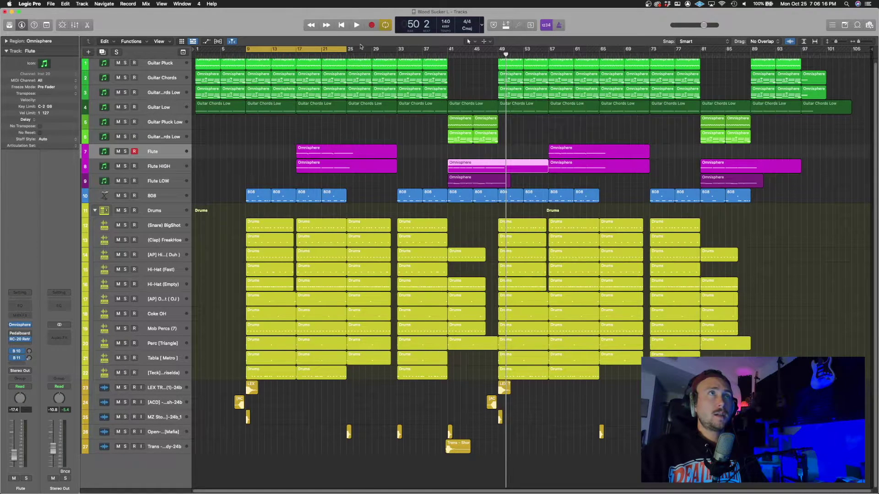
scroll(362, 73, "up", 1)
left_click_drag(320, 49, 522, 46)
left_click_drag(398, 49, 448, 49)
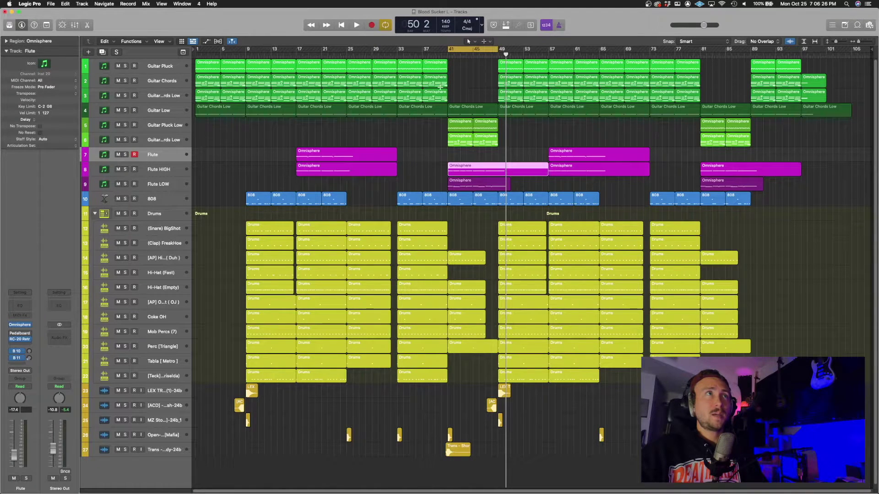
left_click_drag(449, 49, 246, 49)
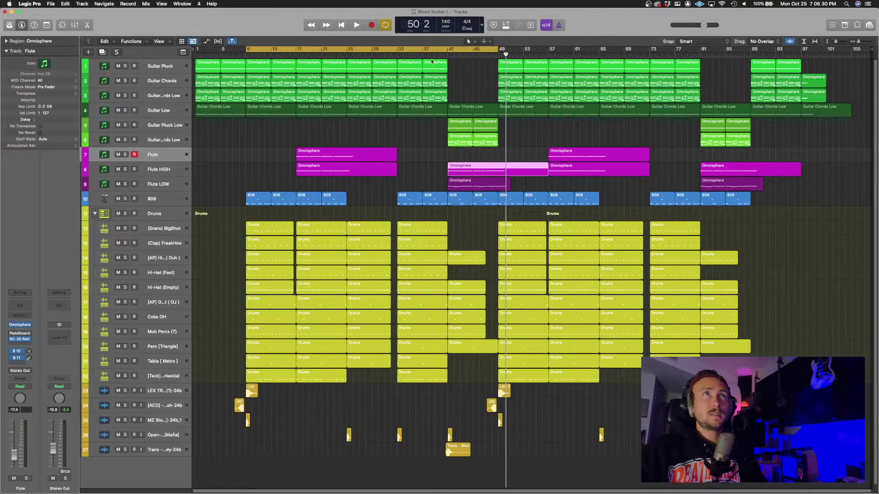
Shift the cycle range to bars 49 to 89 and turn cycle mode off
left_click_drag(380, 49, 627, 47)
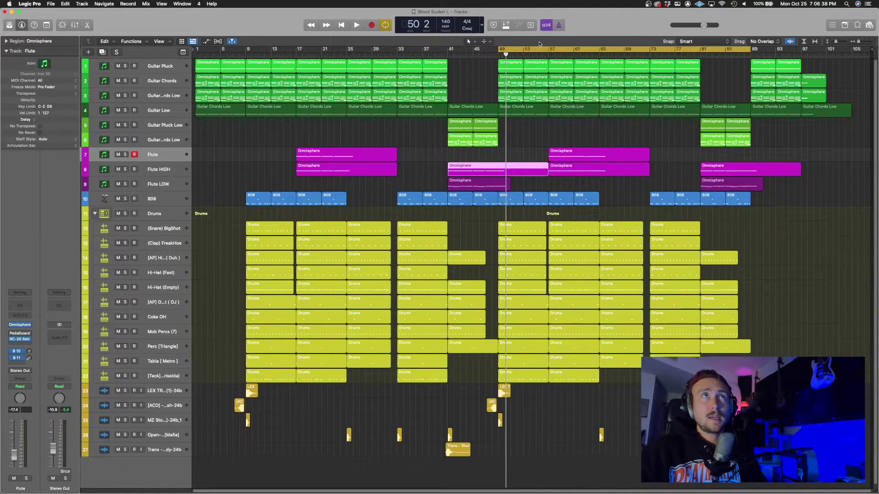
left_click_drag(540, 49, 750, 50)
left_click_drag(826, 59, 571, 51)
left_click(583, 50)
Play the outro from about bar 88, show the mixer, and stop playback
left_click(743, 55)
mouse_move(744, 55)
left_mouse_down()
mouse_move(751, 55)
mouse_move(744, 55)
left_mouse_up()
key("space")
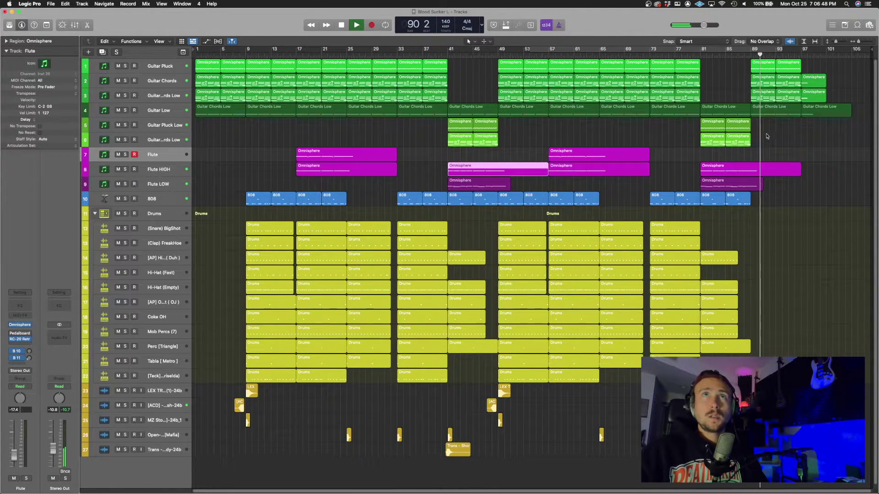
key("x")
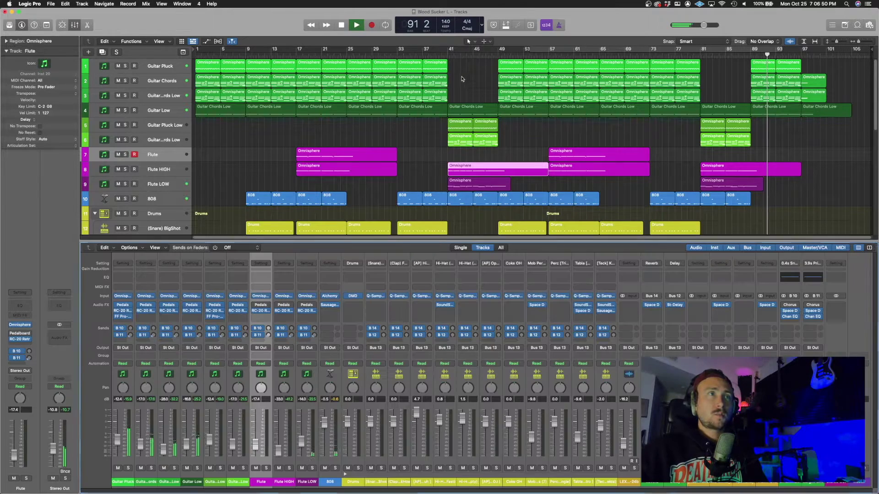
key("space")
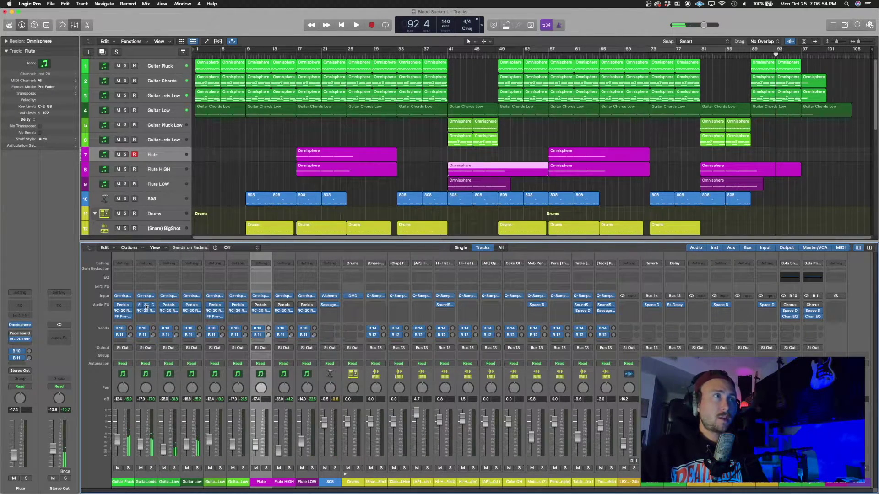
Examine the Pedalboard plug-in on the Guitar Chords channel, close it, and move the playhead to bar 9
left_click(146, 306)
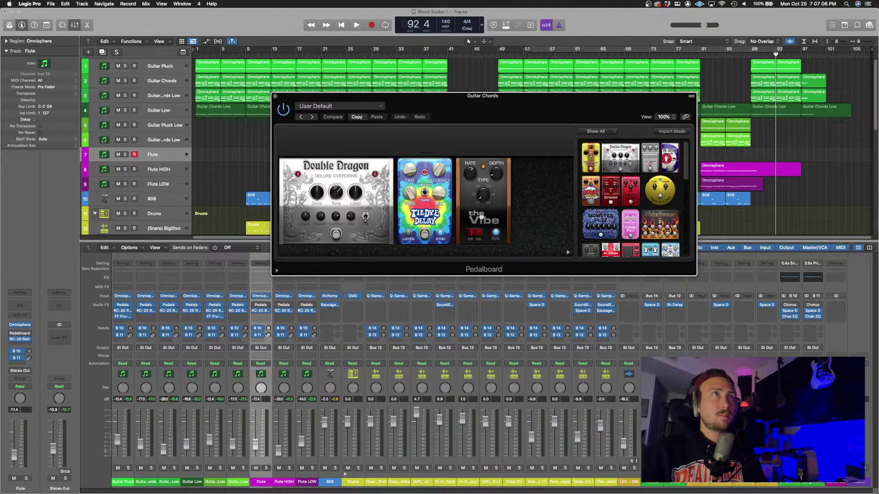
left_click(275, 96)
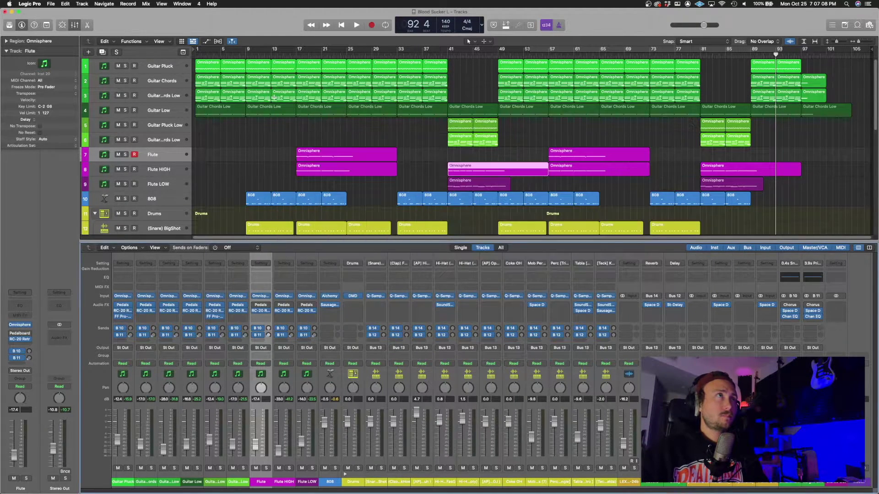
left_click_drag(237, 55, 246, 83)
scroll(248, 190, "down", 5)
scroll(247, 189, "up", 5)
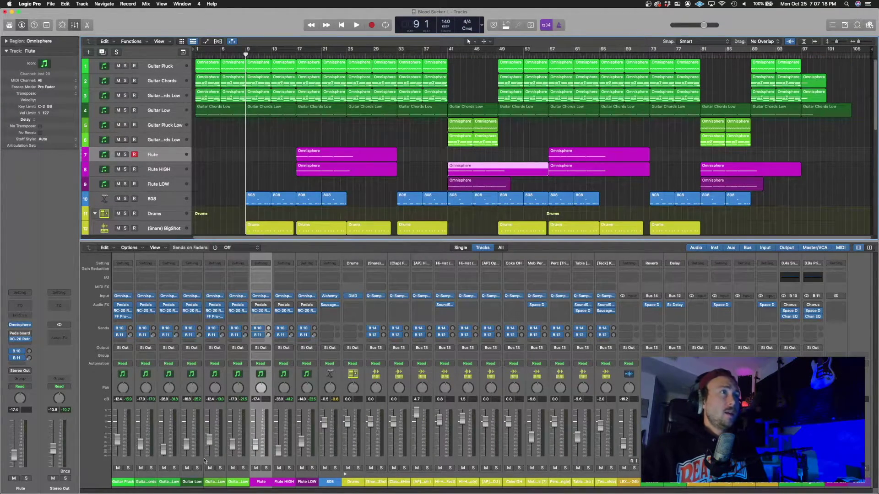
Open RC-20 Retro Color on the Guitar Chords channel and play from bar 9 with Guitar Pluck soloed
left_click(146, 311)
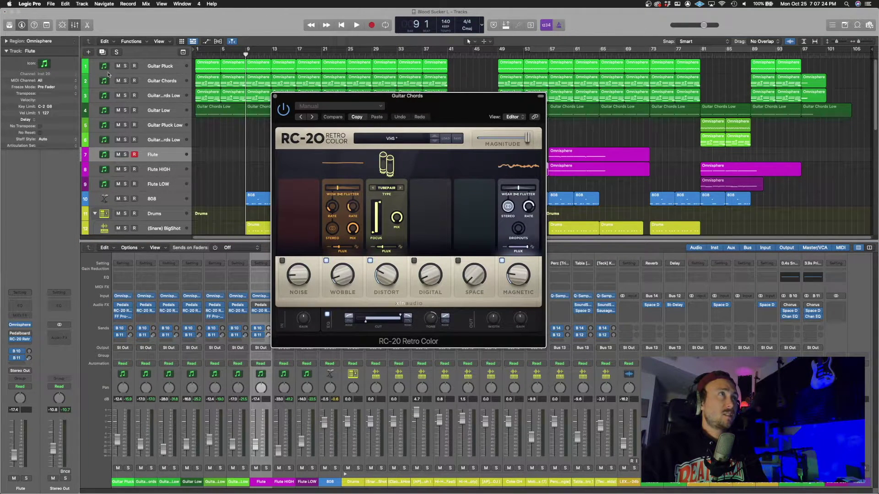
left_click(126, 66)
key("space")
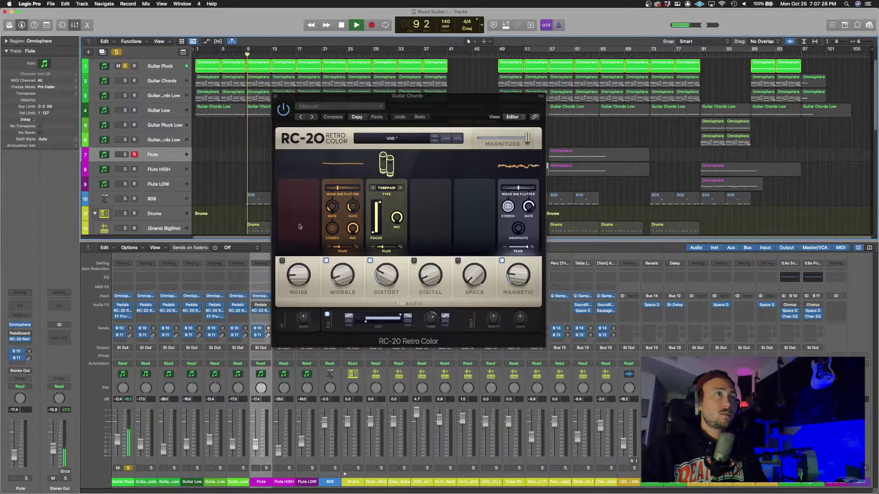
Listen with RC-20 Retro Color bypassed, select the Guitar Pluck track, and re-enable and close the plug-in
left_click(287, 113)
key("space")
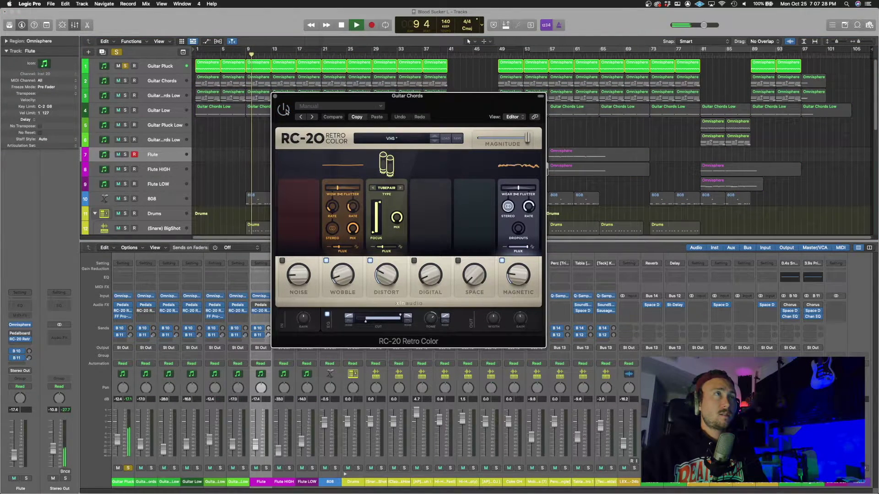
key("space")
left_click(159, 68)
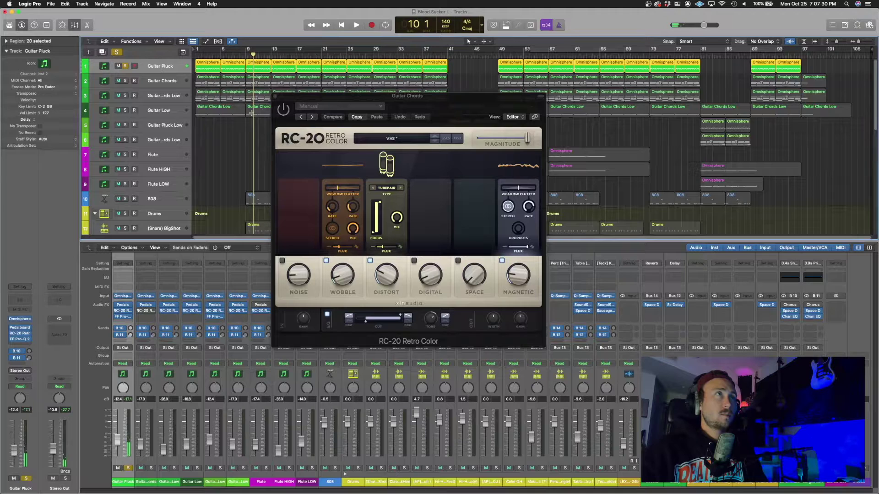
left_click(279, 103)
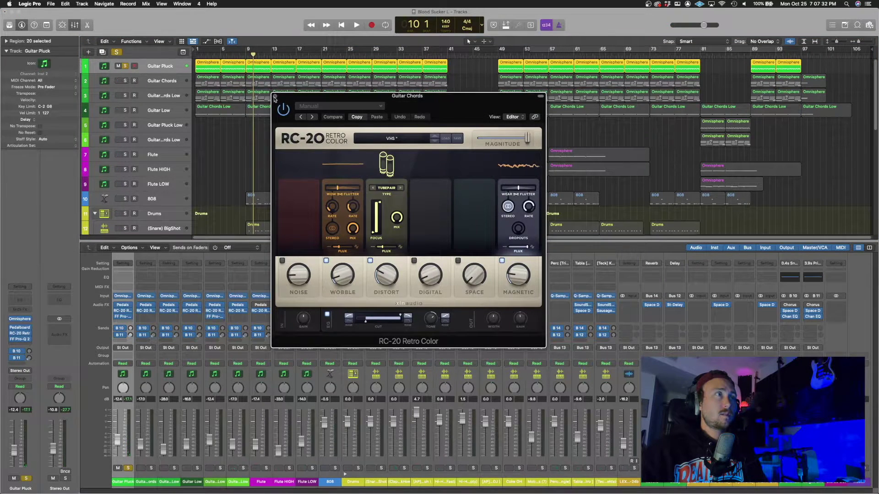
left_click(275, 97)
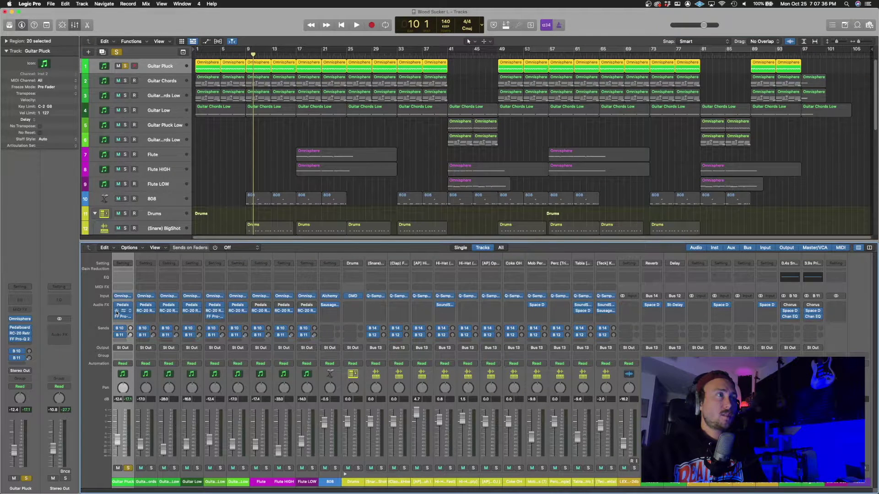
Play the soloed Guitar Pluck track from bar 10, stop playback, and turn off its solo
key("space")
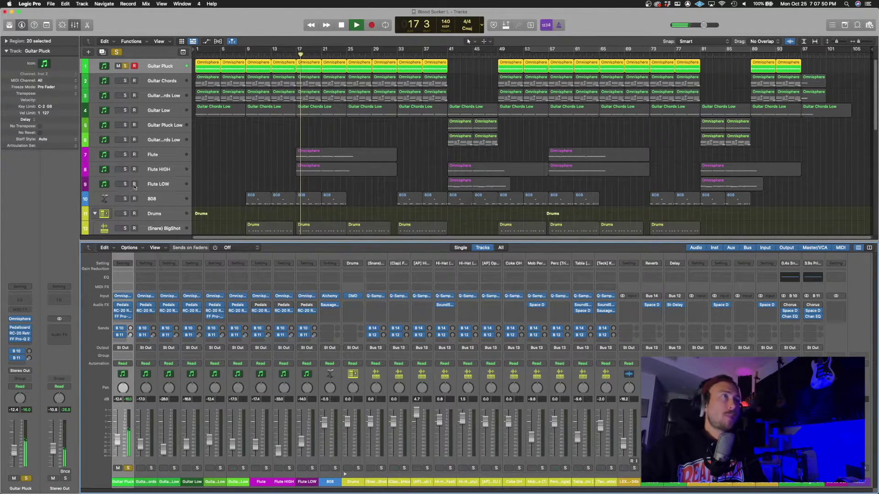
key("space")
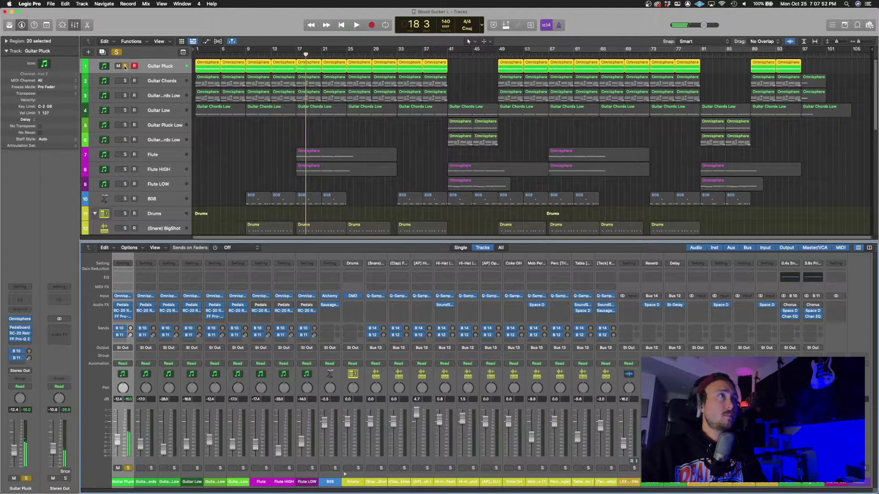
left_click(125, 66)
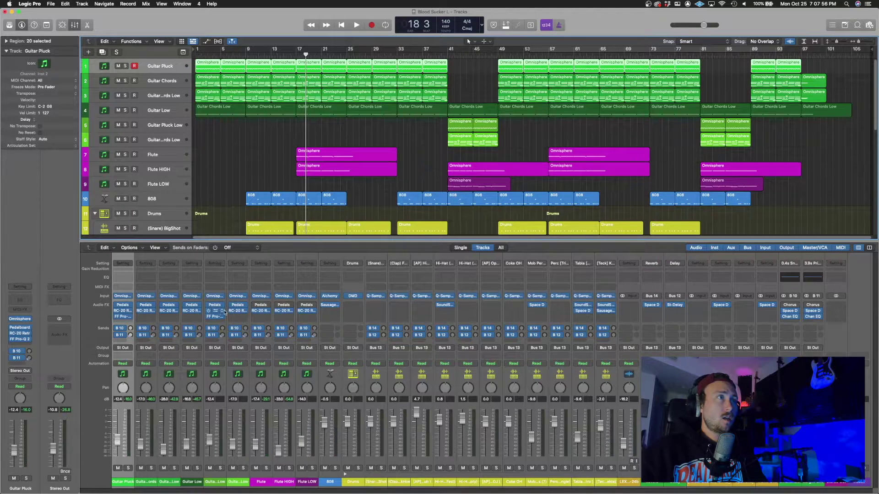
Open FF Pro-Q 2 on the Guitar Pluck channel, examine the EQ curve's low-mid band, and close the plug-in
left_click(123, 317)
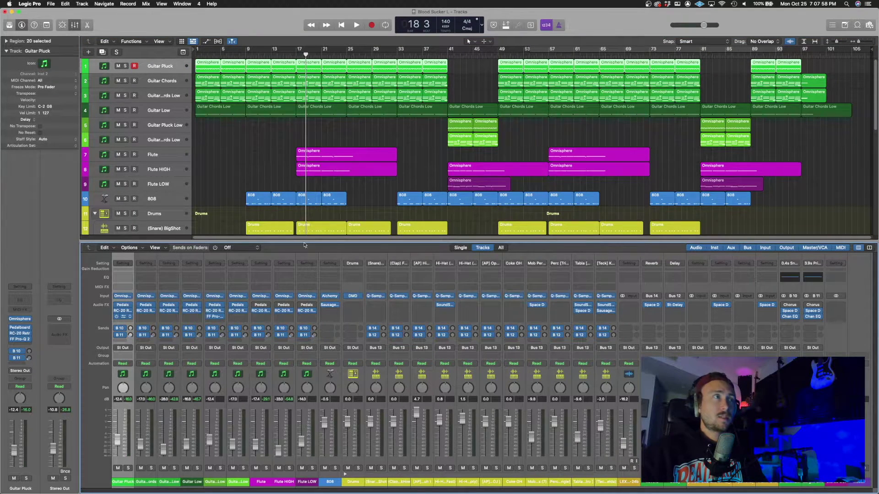
mouse_move(367, 195)
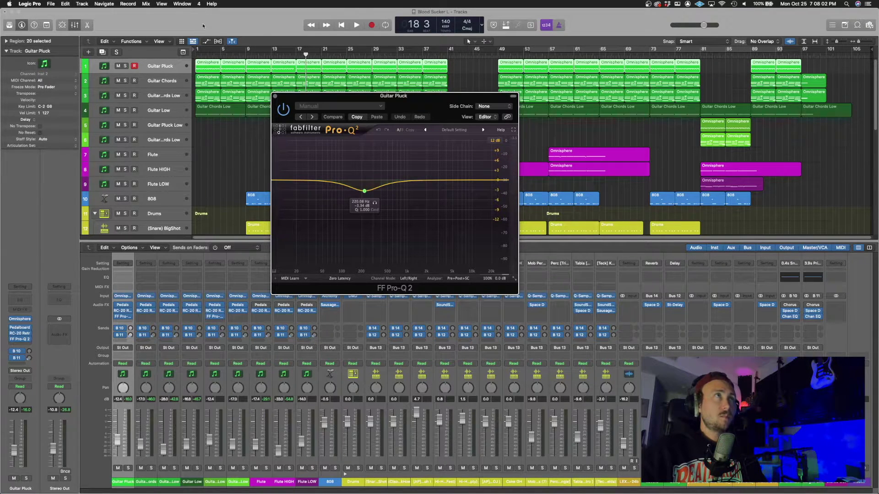
left_click(275, 97)
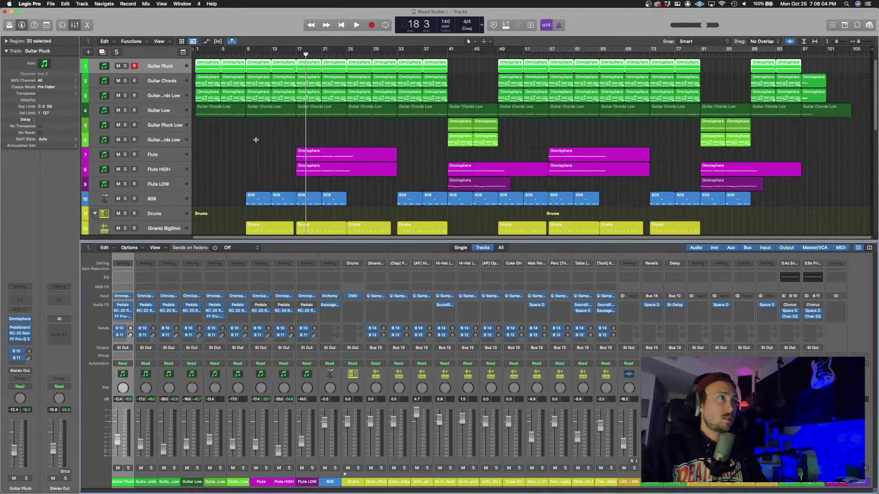
Select the Flute channel, examine its RC-20 Retro Color settings, and close the plug-in
left_click(265, 287)
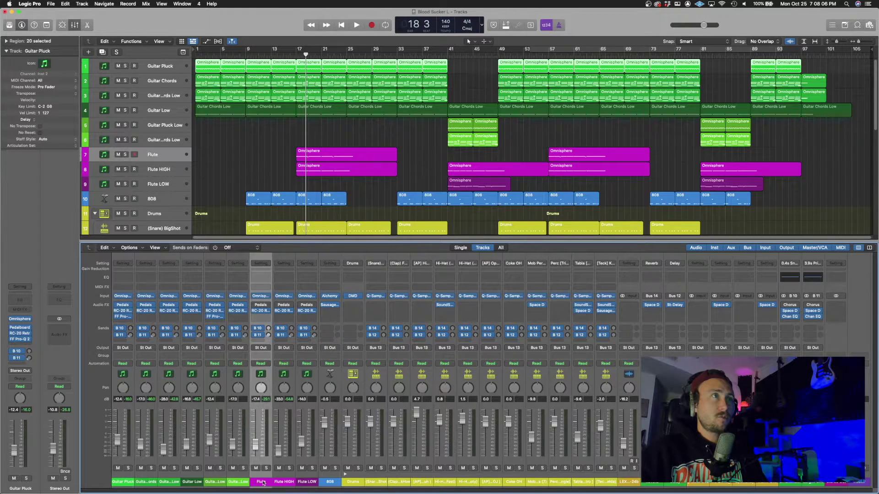
left_click(260, 311)
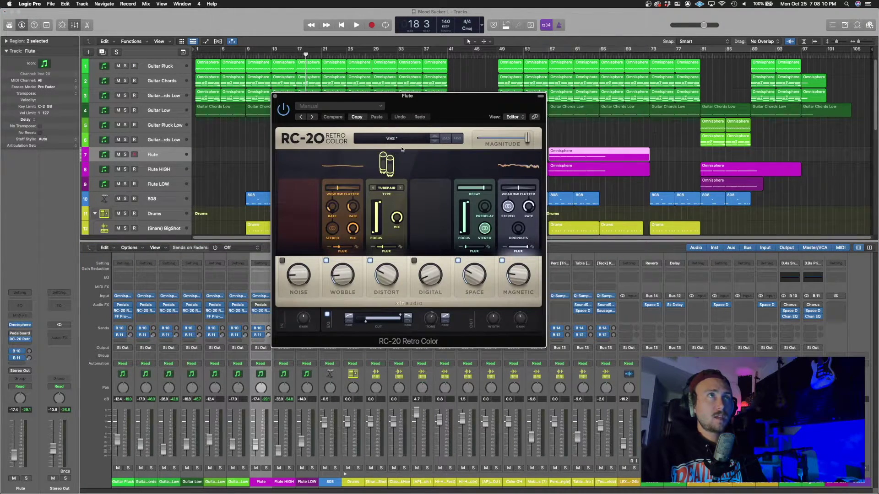
left_click(276, 96)
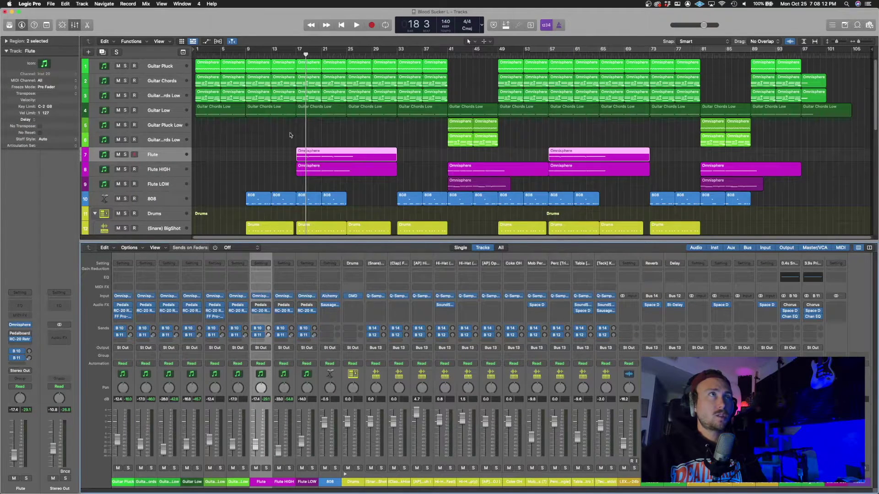
Solo Flute and play from bar 17, comparing RC-20 Retro Color bypassed and enabled, before unsoloing and stopping
left_click(295, 49)
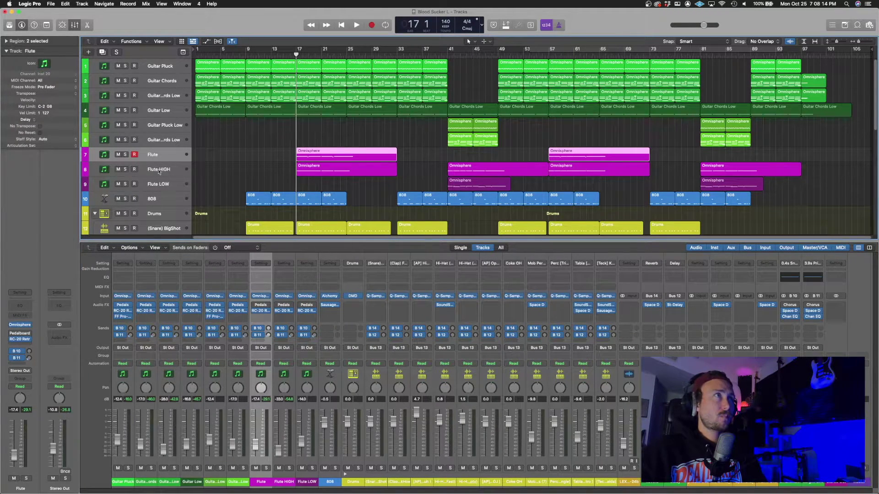
left_click(125, 154)
left_click(254, 311)
key("space")
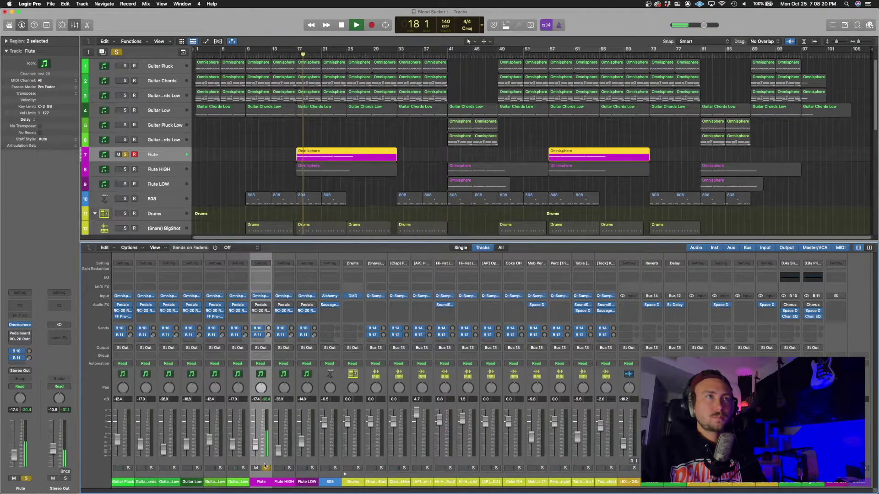
left_click(255, 309)
left_click(255, 313)
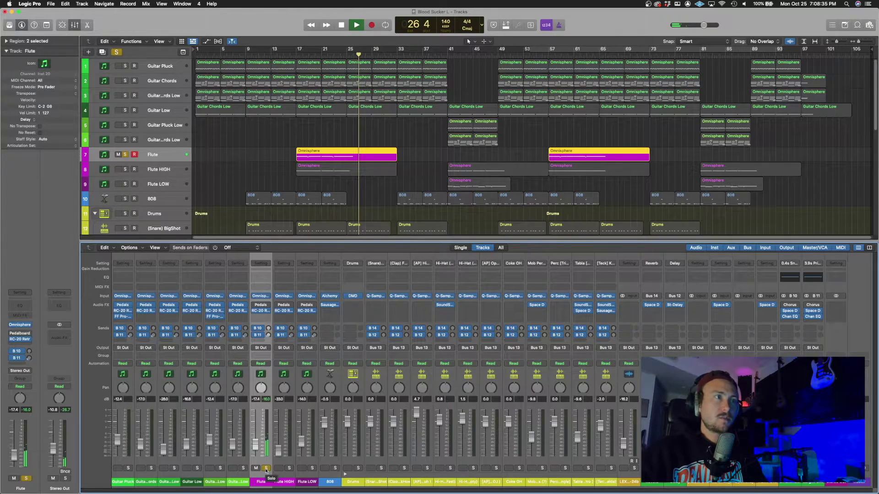
left_click(265, 468)
key("space")
Select the Hi-Hat (Fast) channel, examine its SoundShifter Pitch plug-in, and close it
scroll(454, 122, "down", 10)
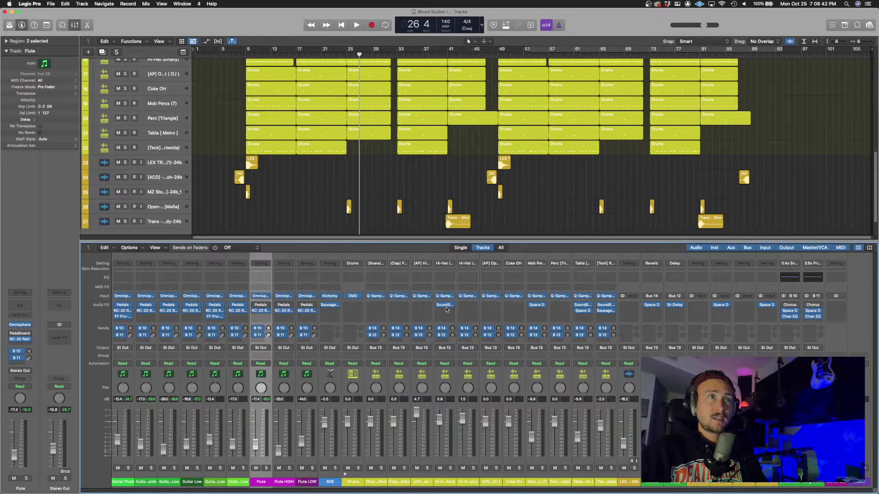
left_click(447, 320)
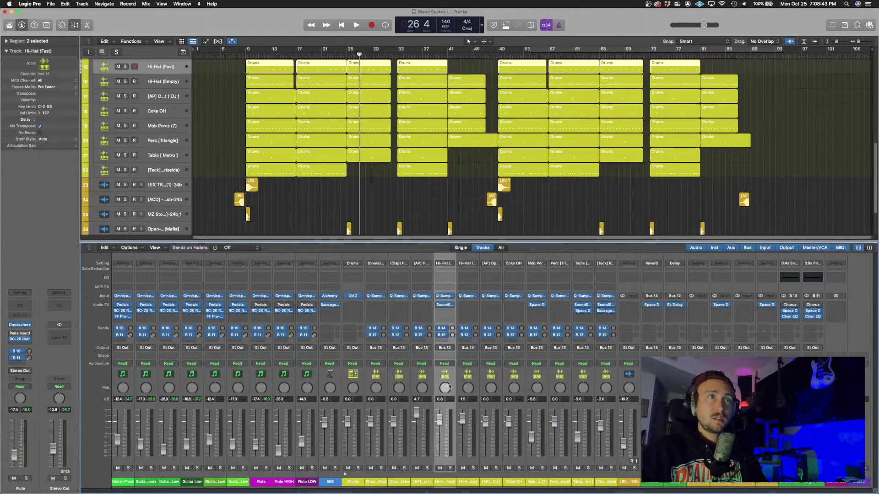
left_click(445, 306)
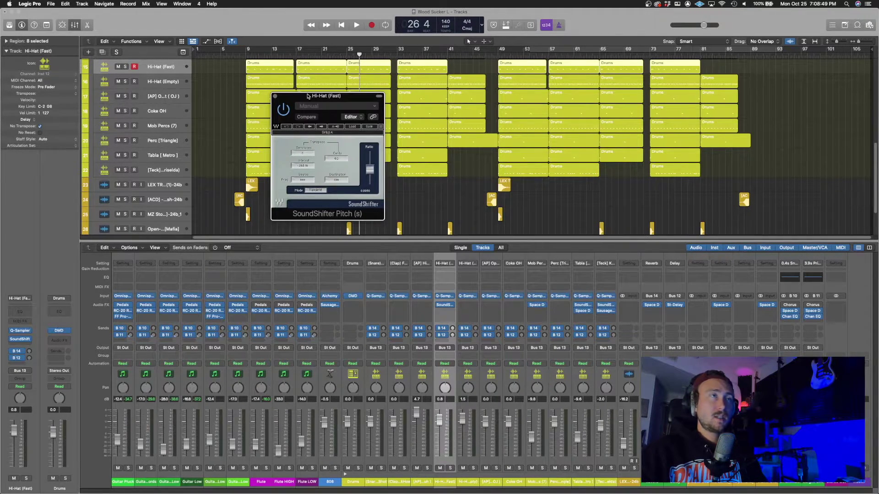
left_click(275, 96)
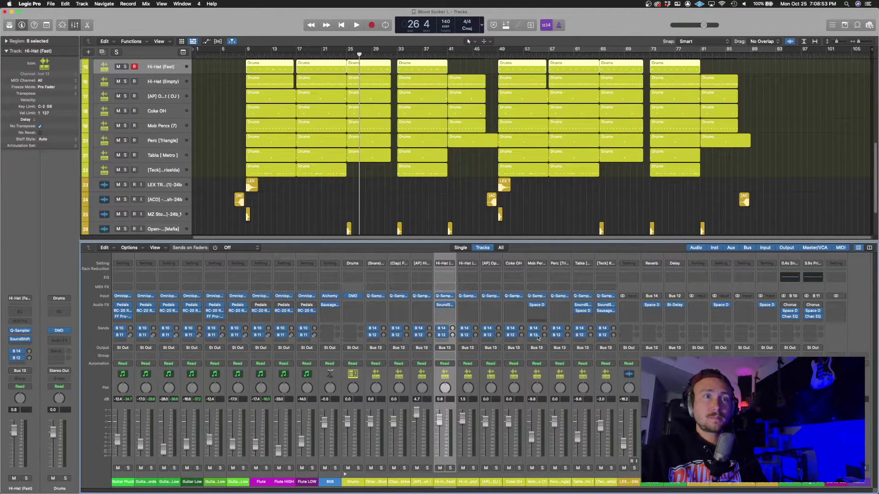
Select the Mob Percs (7) channel, examine its Space Designer reverb, and close the plug-in
left_click(539, 307)
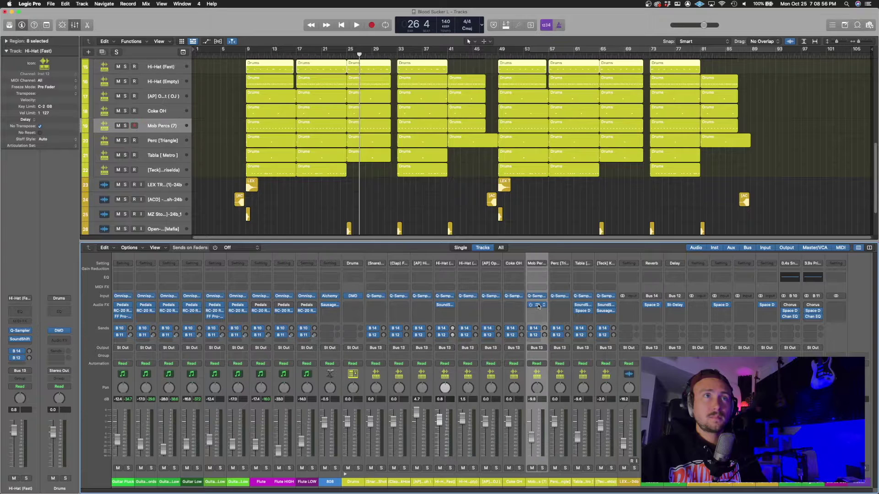
left_click(538, 305)
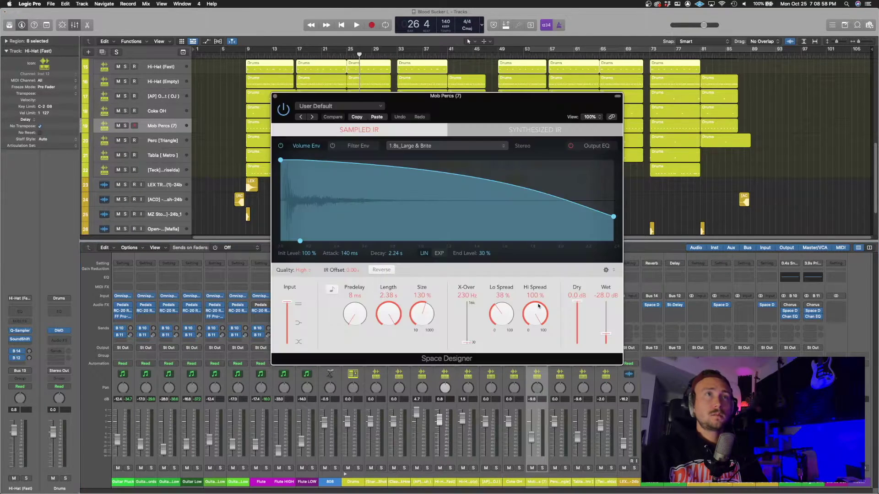
left_click(538, 305)
left_click(536, 306)
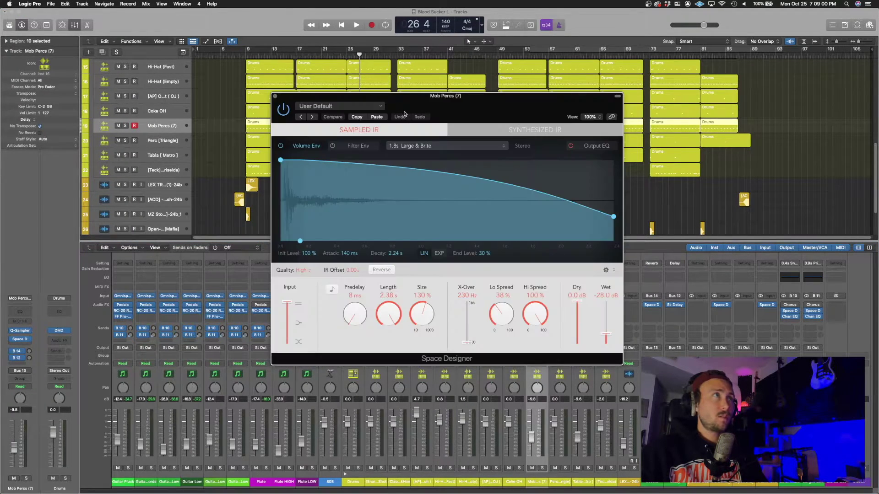
left_click(275, 96)
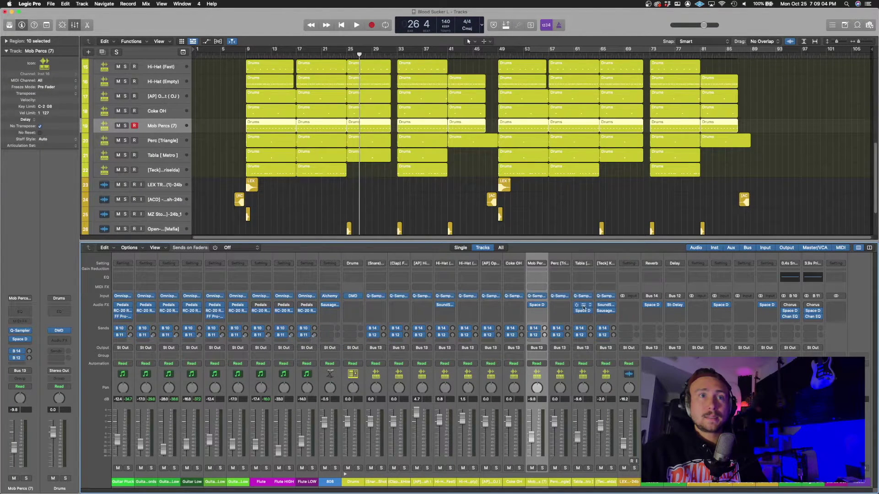
Open SoundShifter Pitch on the Tabla [ Metro ] channel and keep only that channel selected
left_click(584, 485)
left_click(603, 485, "shift")
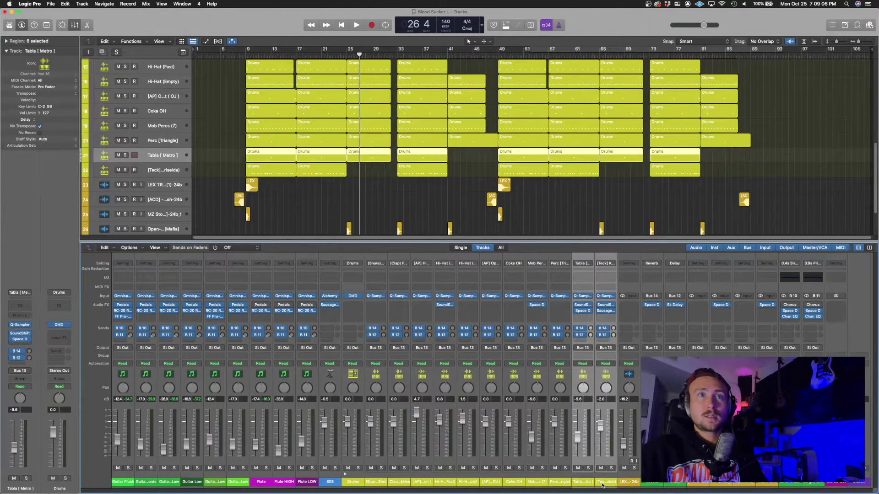
left_click(584, 306)
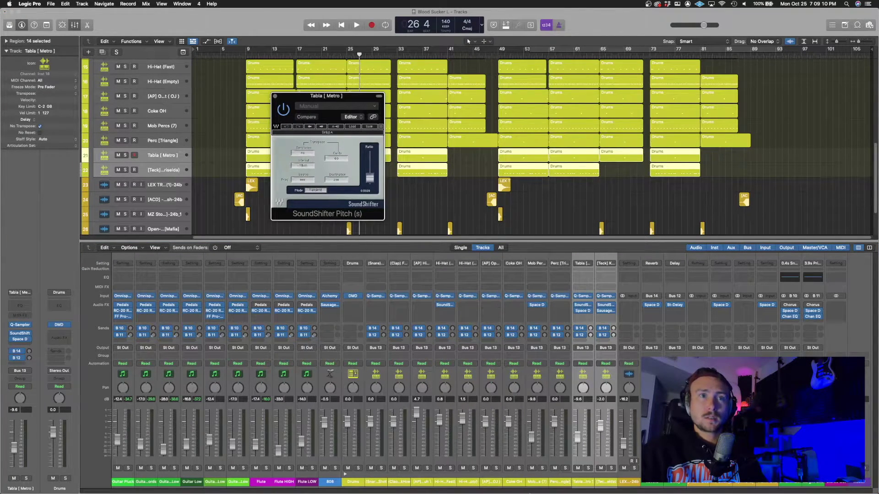
left_click(582, 483)
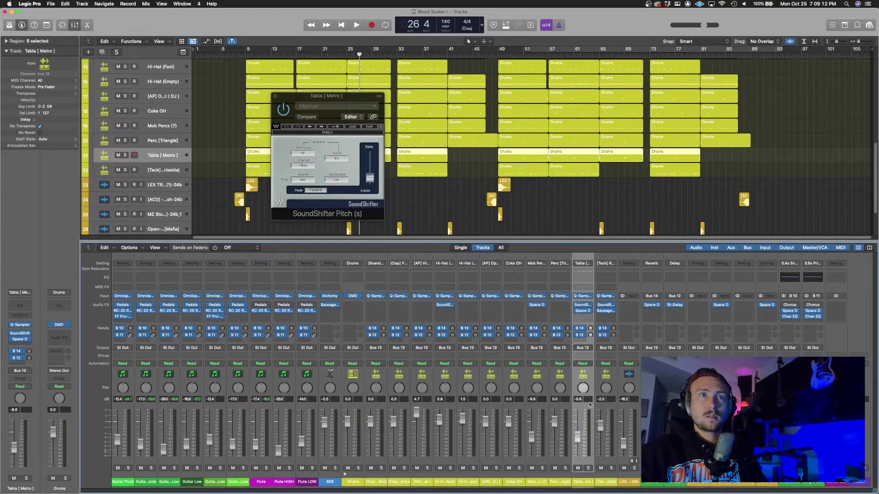
Solo Tabla [ Metro ], play it from just before bar 9, and stop playback
left_click(588, 469)
key("space")
key("space")
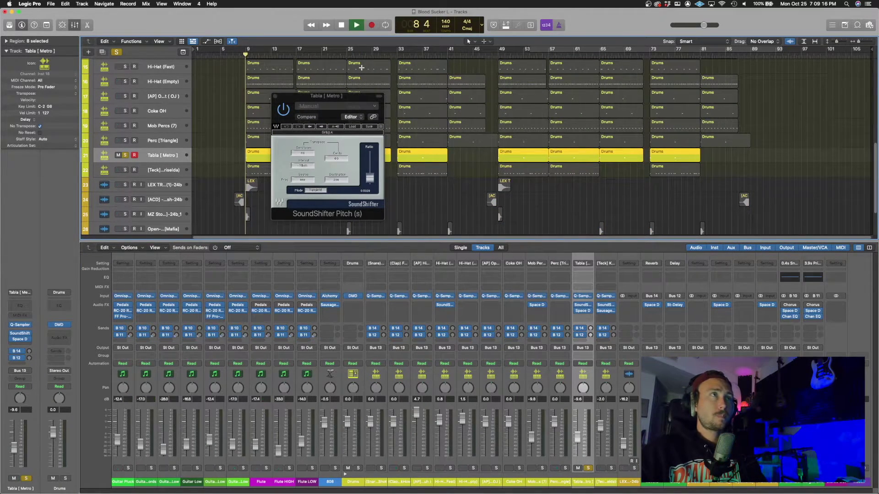
key("space")
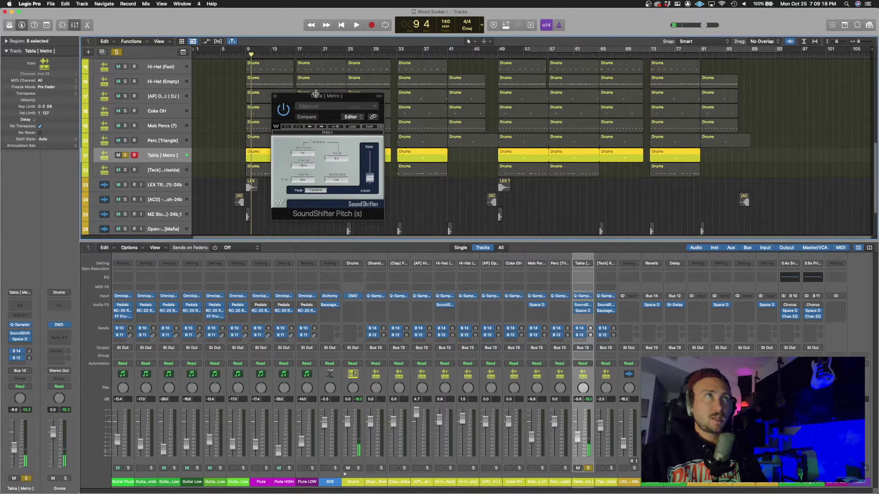
Open the first Tabla [ Metro ] region in the Piano Roll and play the soloed pattern from bar 9
left_click_drag(296, 98, 291, 203)
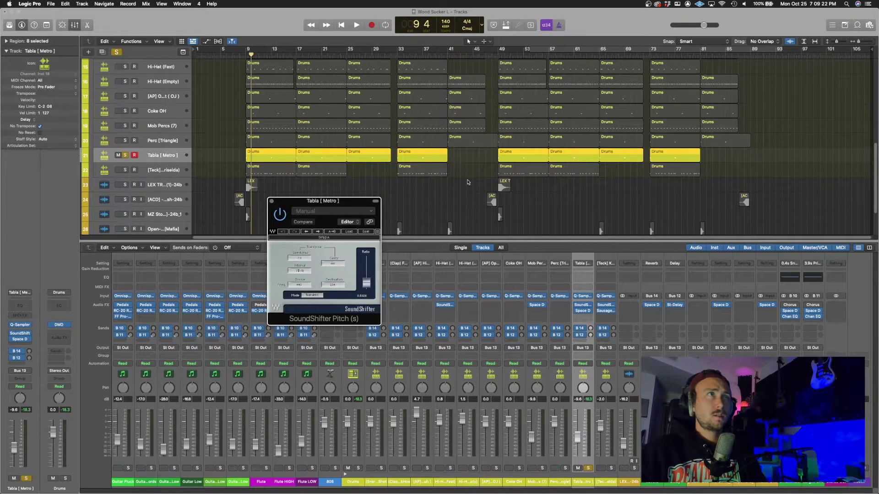
double_click(274, 154)
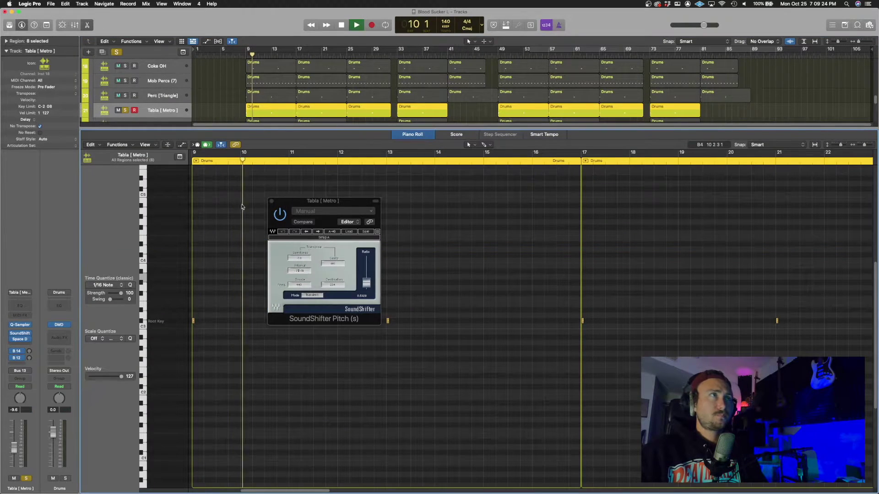
left_click_drag(254, 55, 244, 57)
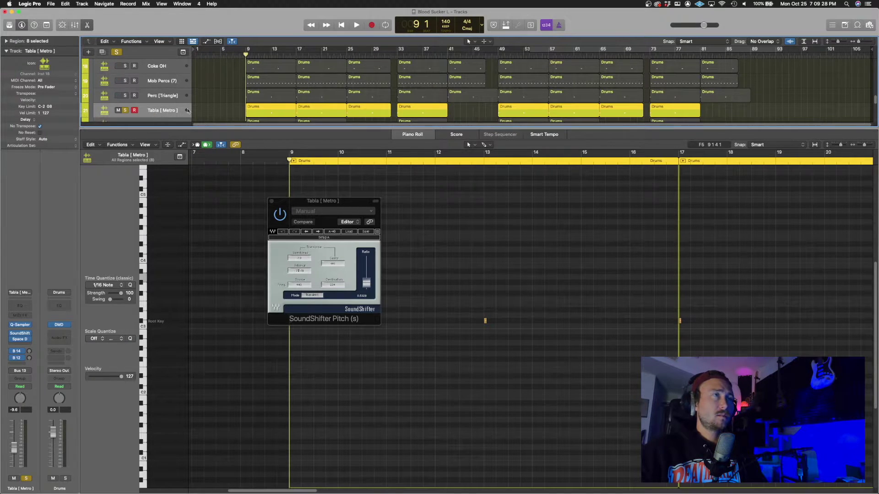
key("space")
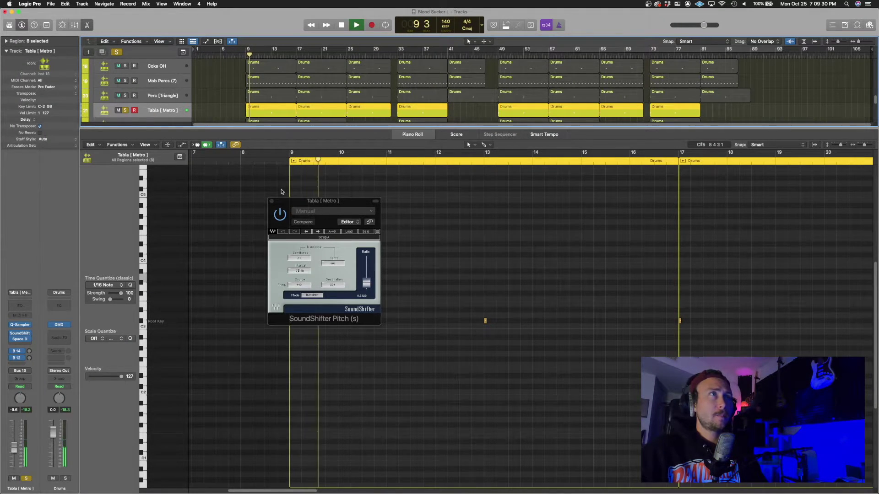
key("space")
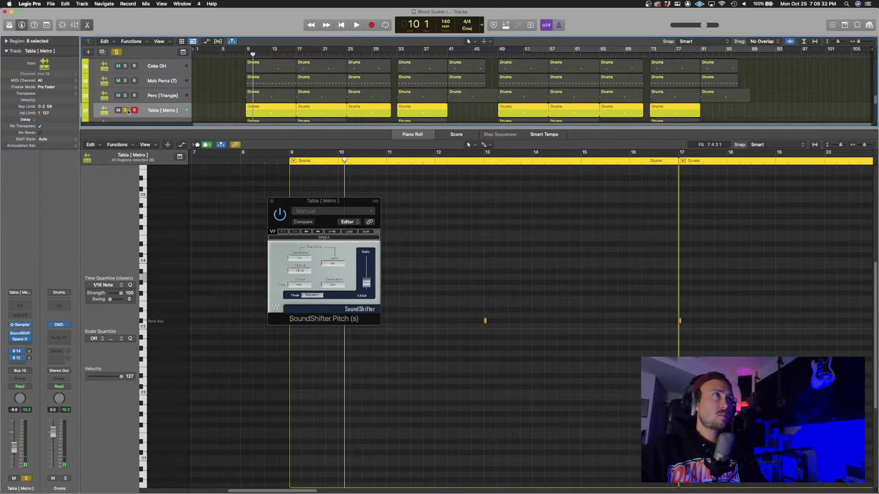
Turn off the Tabla [ Metro ] solo and play the full mix from bar 9, then from about bar 12
left_click(125, 111)
key("space")
key("space")
left_click(239, 55)
left_click_drag(239, 55, 245, 55)
key("space")
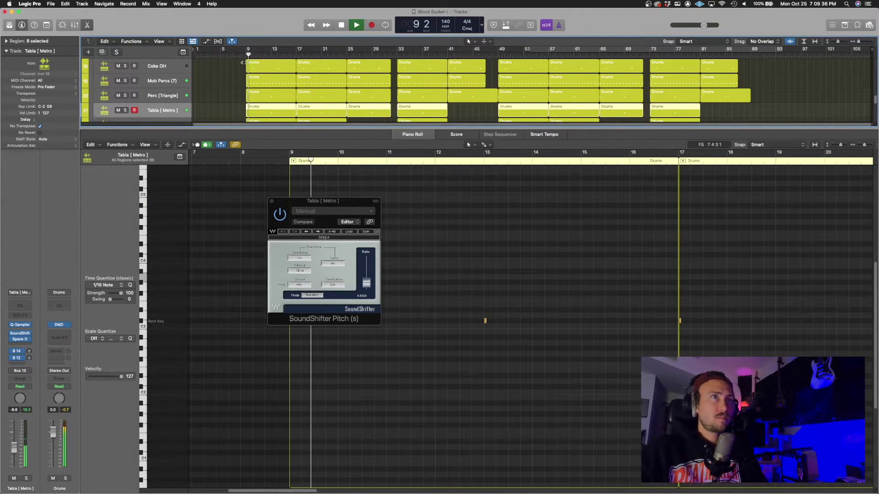
key("space")
left_click_drag(270, 55, 267, 55)
key("space")
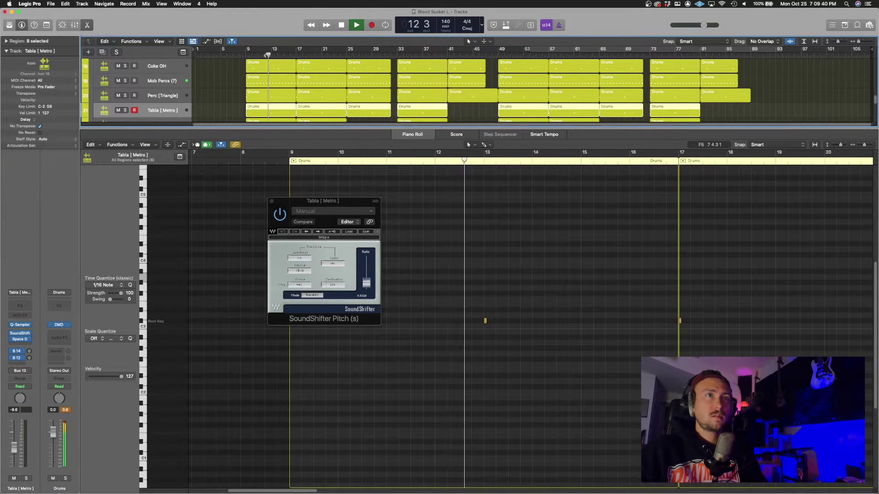
key("space")
Close the SoundShifter Pitch window, show the mixer again, and look over the drum and effect tracks
left_click(272, 201)
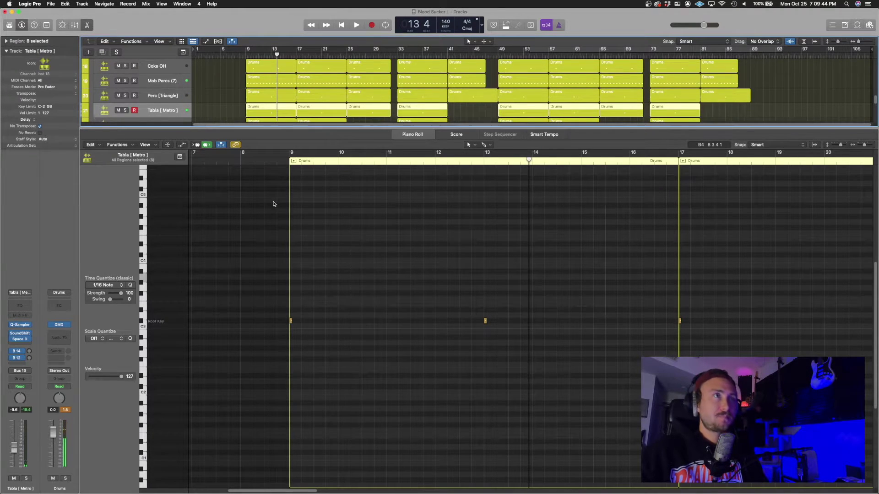
key("x")
scroll(339, 159, "up", 5)
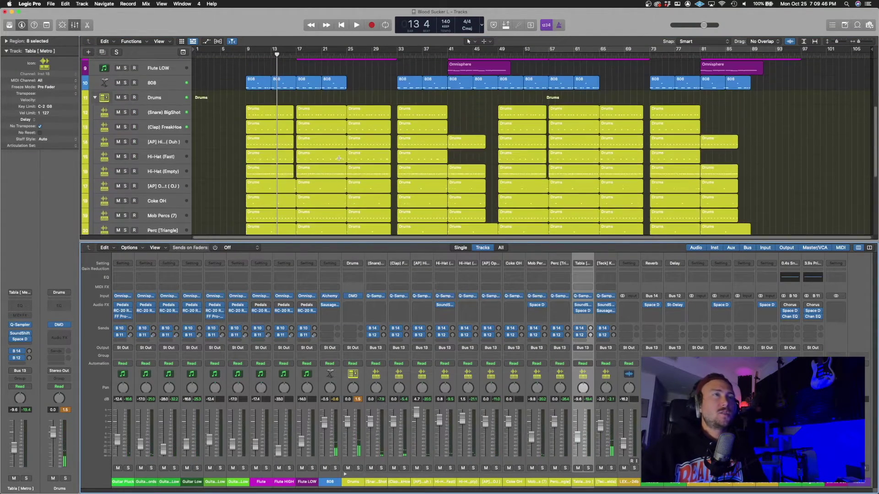
scroll(324, 147, "down", 4)
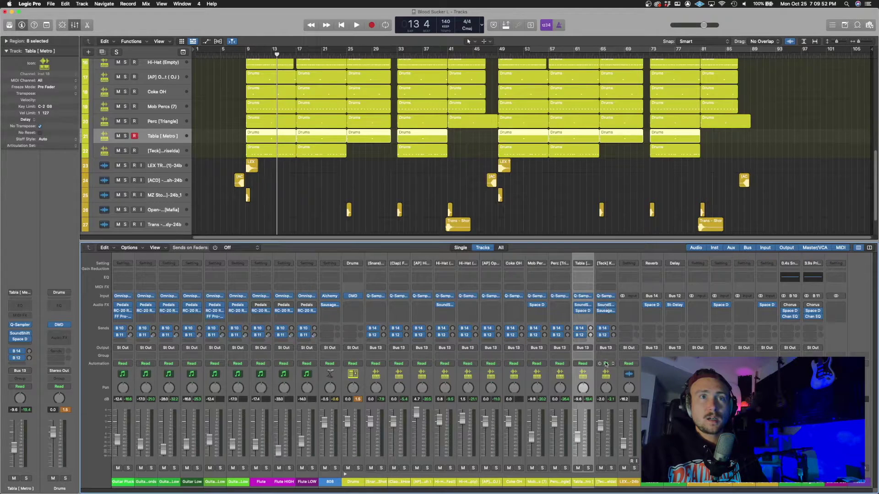
Examine the SoundShifter Pitch and Sausage Fattener settings on the [Teck] Kick track, closing each plug-in window
left_click(606, 305)
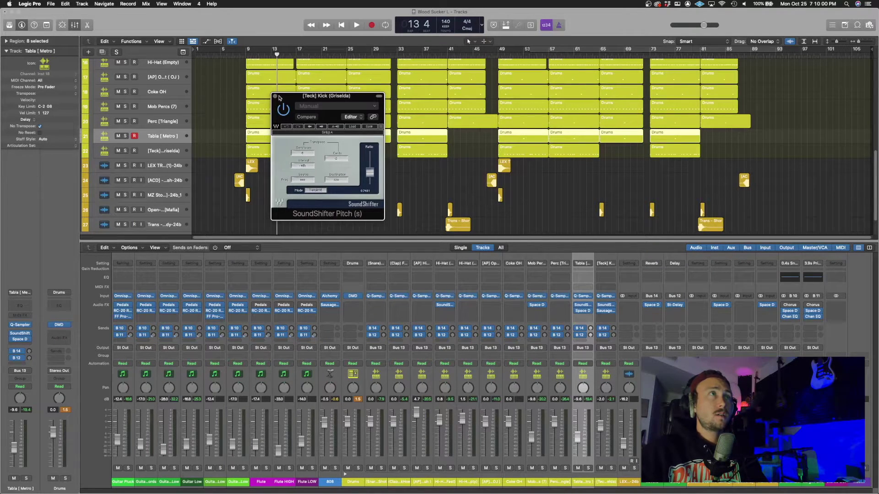
left_click(274, 96)
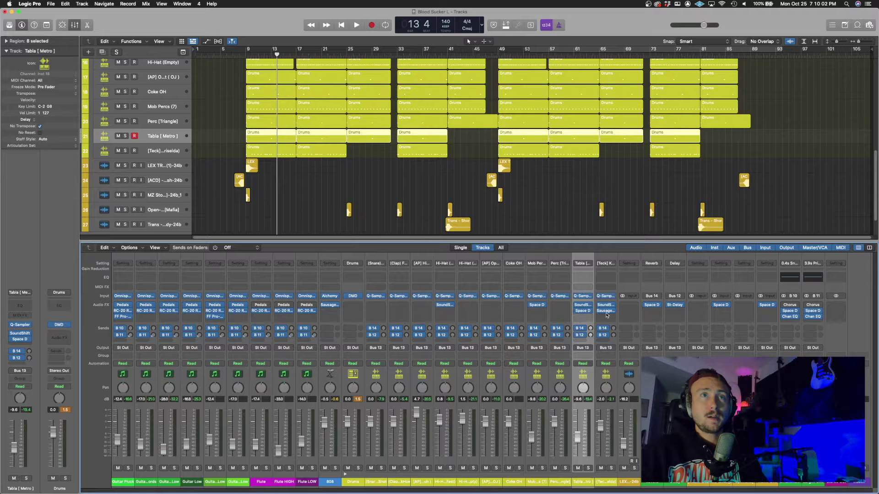
left_click(606, 312)
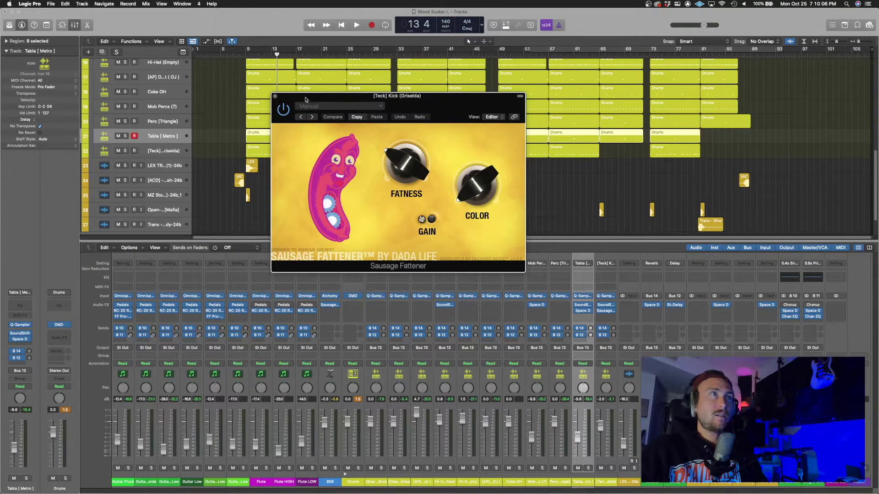
left_click(275, 96)
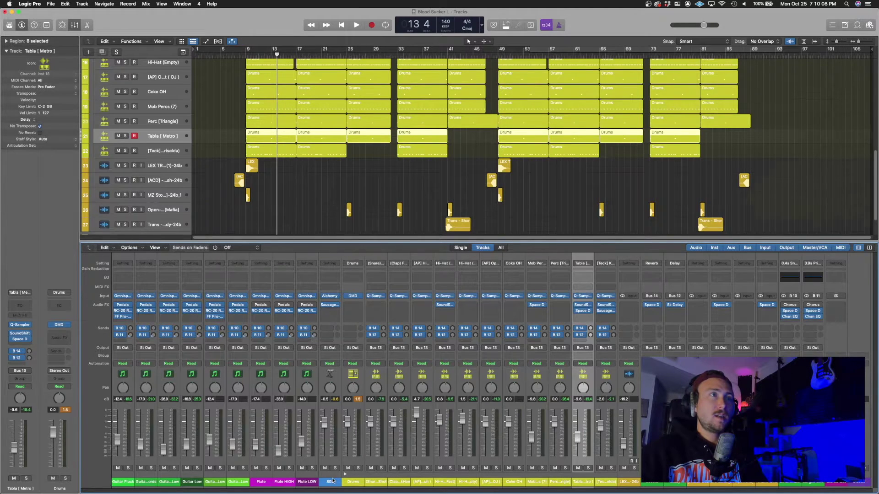
Select the 808 channel, inspect its Sausage Fattener settings, and close the plug-in window
left_click(329, 328)
left_click(330, 304)
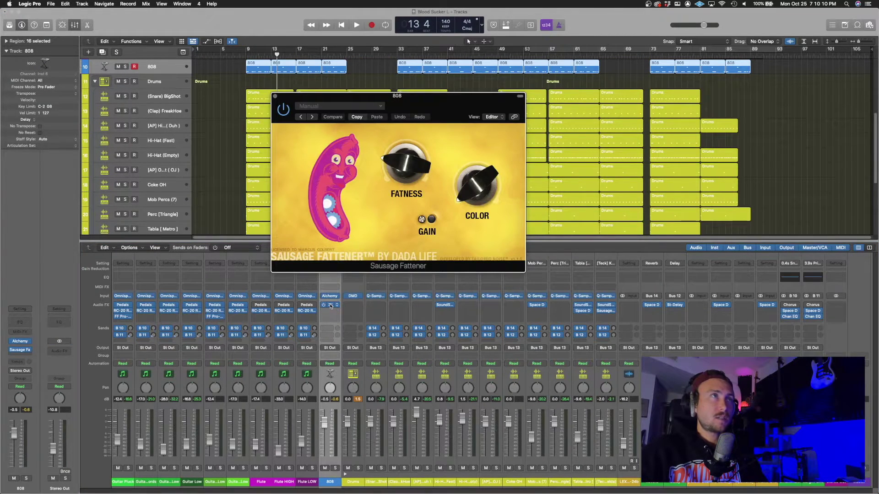
left_click(275, 96)
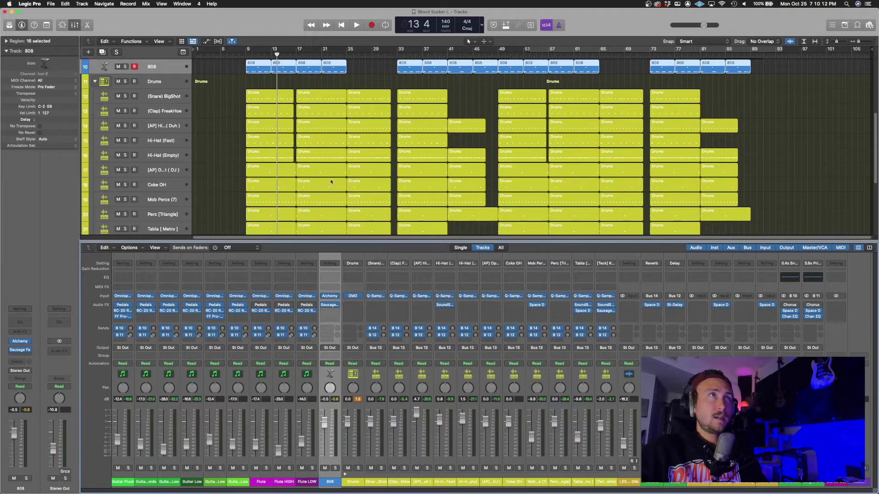
Compare the soloed 808 from bar 9 with Sausage Fattener bypassed and enabled, and unsolo it to hear the full mix before stopping
scroll(264, 53, "up", 5)
left_click_drag(276, 55, 246, 57)
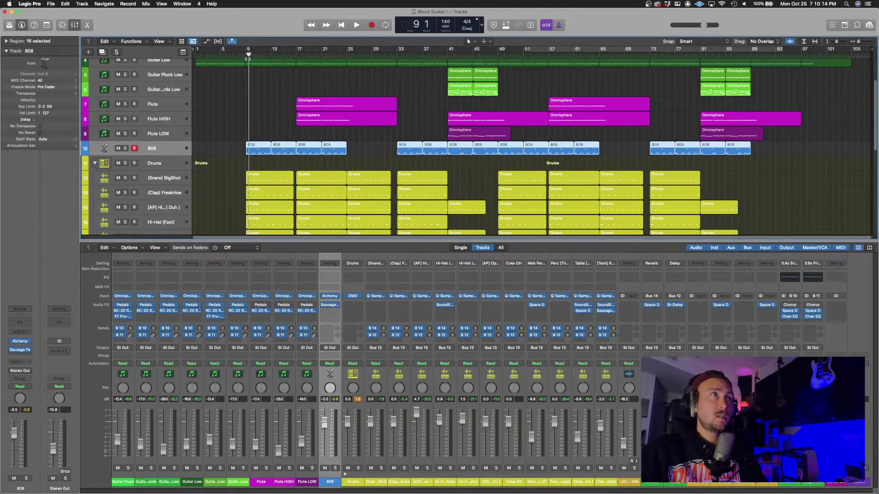
left_click(323, 306)
left_click(335, 468)
key("space")
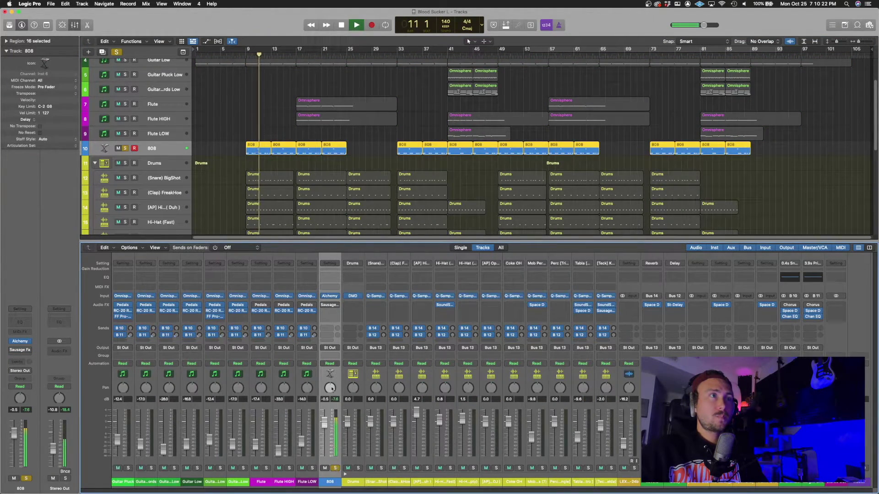
mouse_move(323, 307)
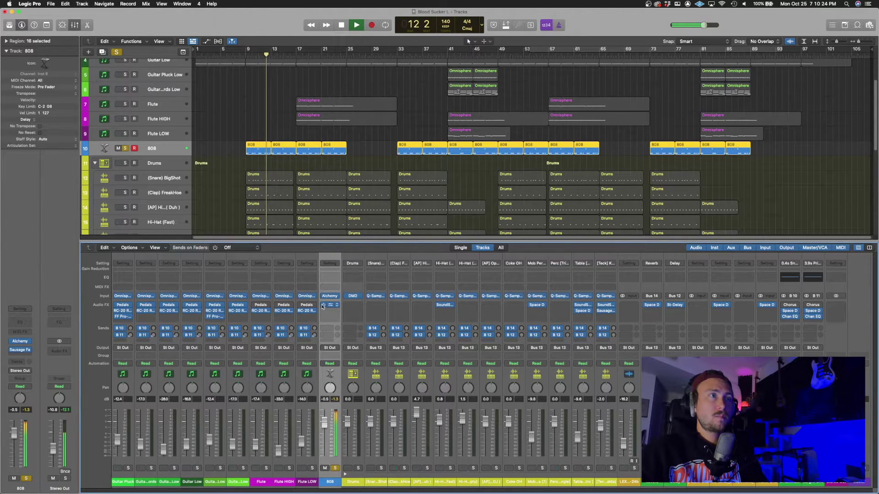
left_click(335, 468)
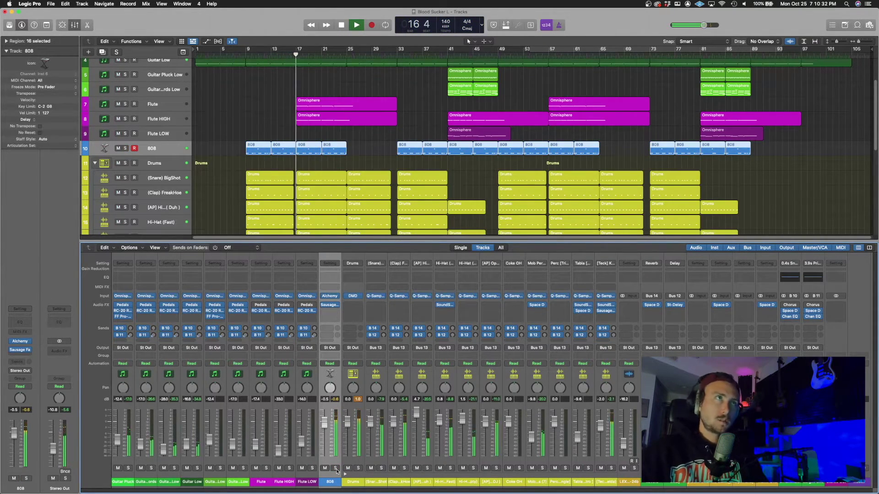
key("space")
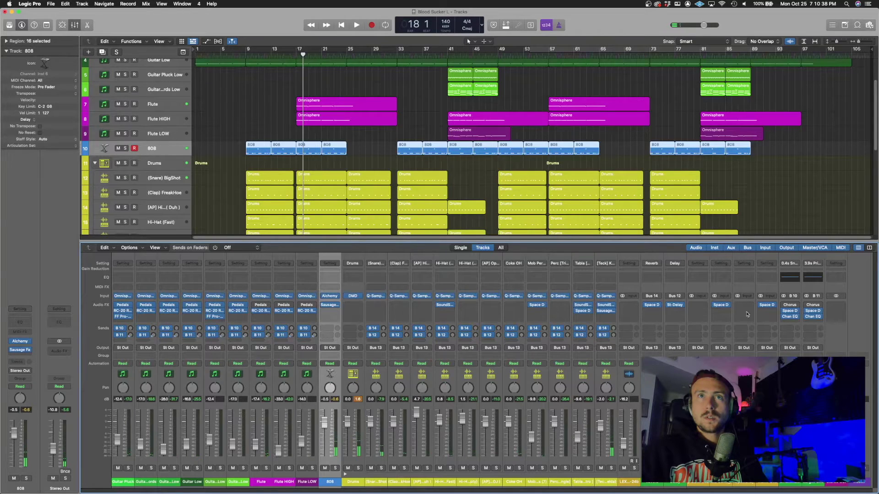
Select the MZ Stomp channel, examine its Space Designer reverb settings, and close the plug-in window
left_click(718, 487)
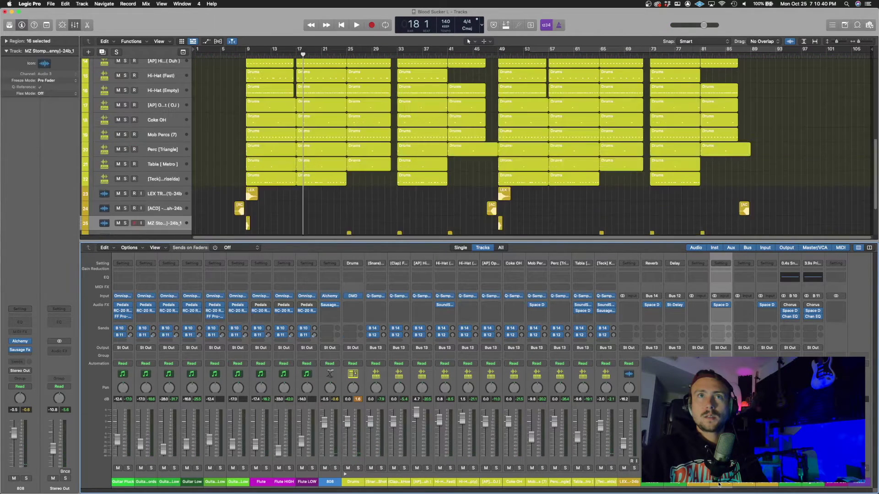
left_click(722, 305)
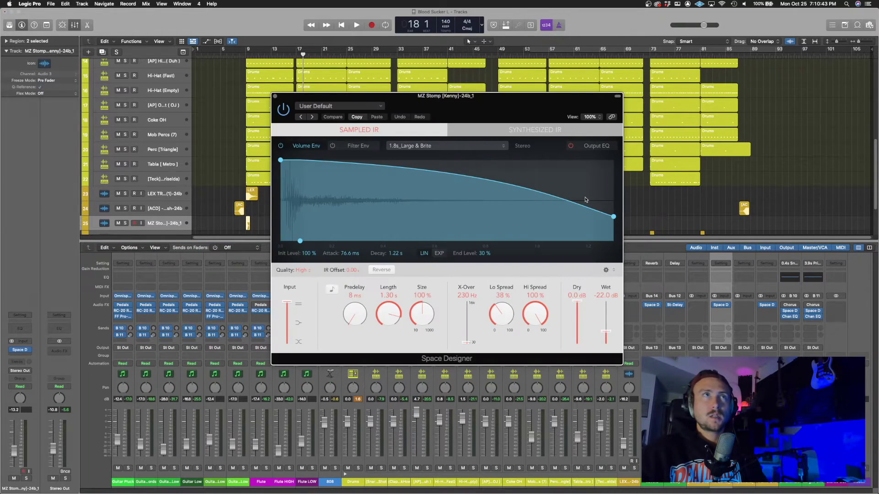
left_click(275, 96)
scroll(200, 178, "down", 4)
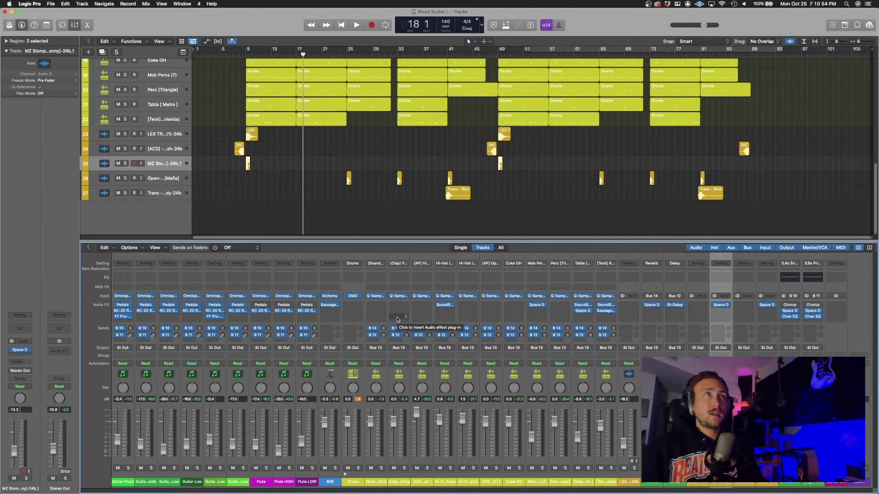
Hide the mixer to view the whole arrangement, and move the playhead to about bar 33 and back to bar 9
key("x")
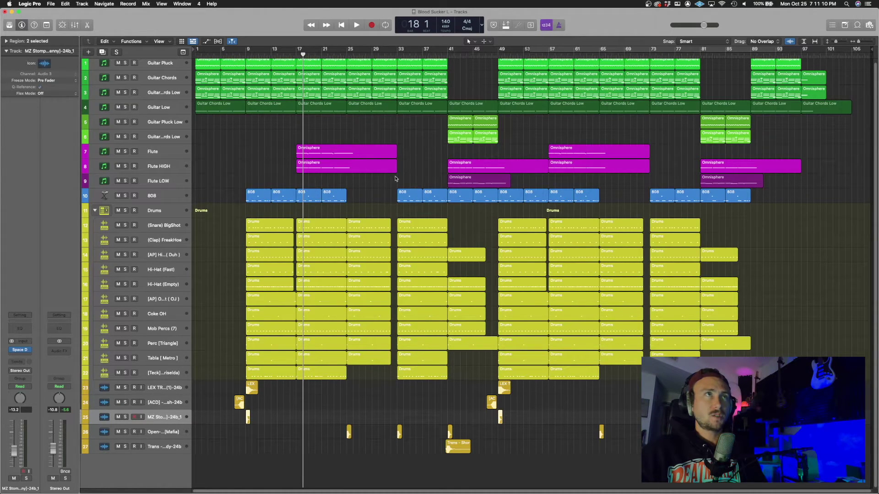
left_click(390, 54)
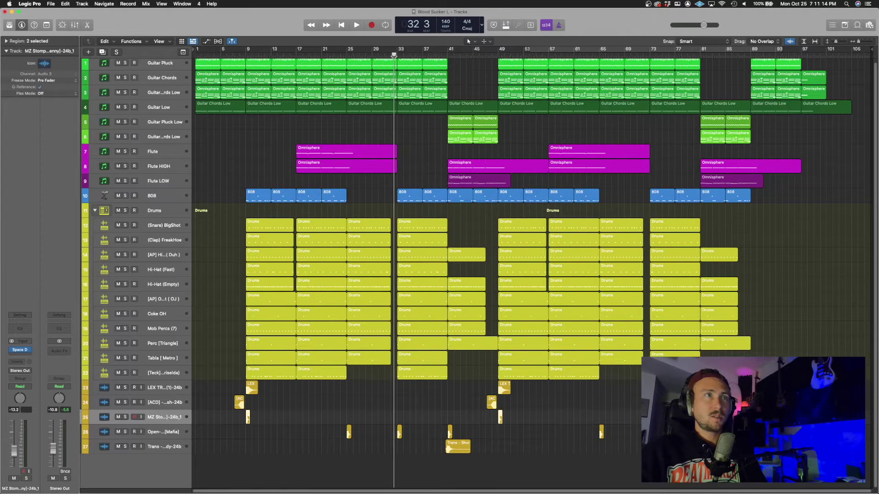
left_click(397, 54)
left_click_drag(397, 55, 246, 55)
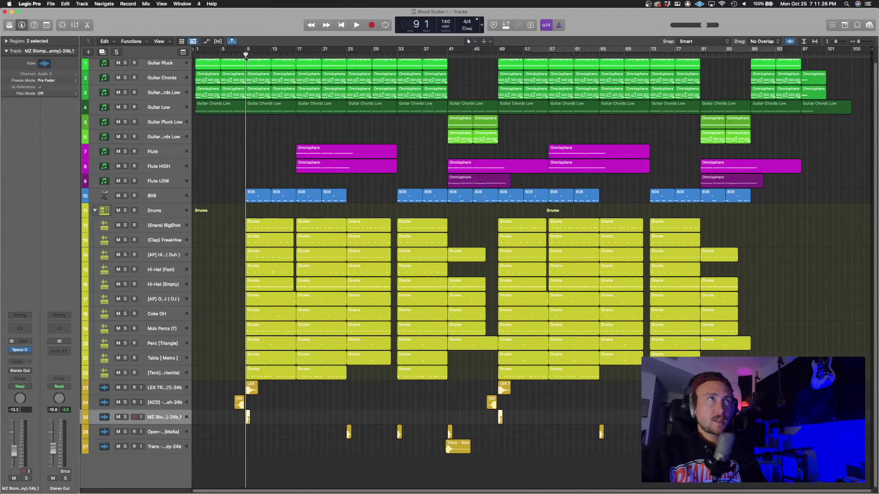